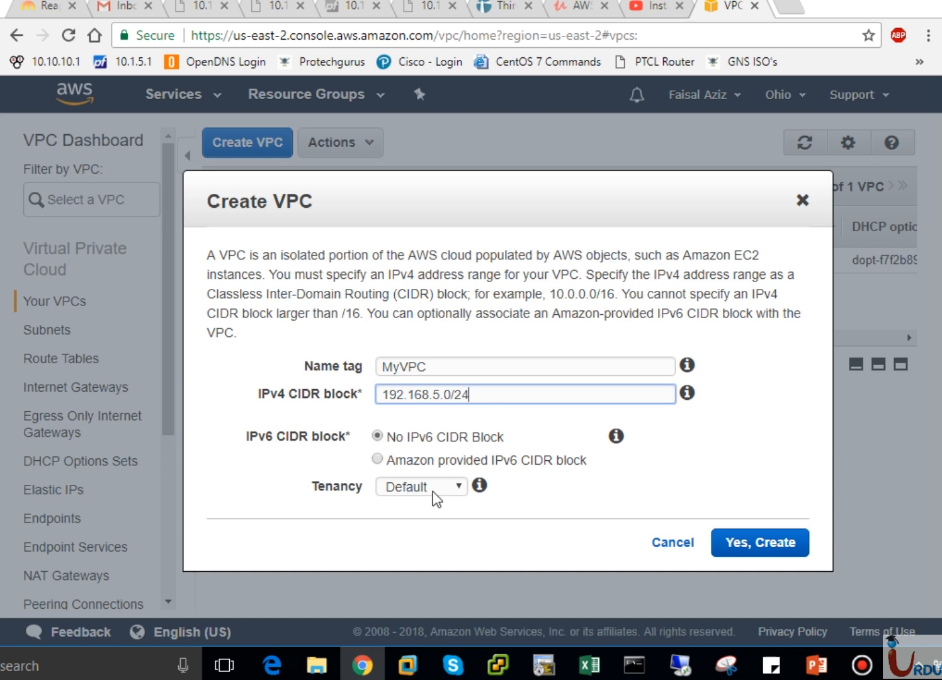
Create the VPC with the MyVPC name tag and the settings already filled in
click(778, 552)
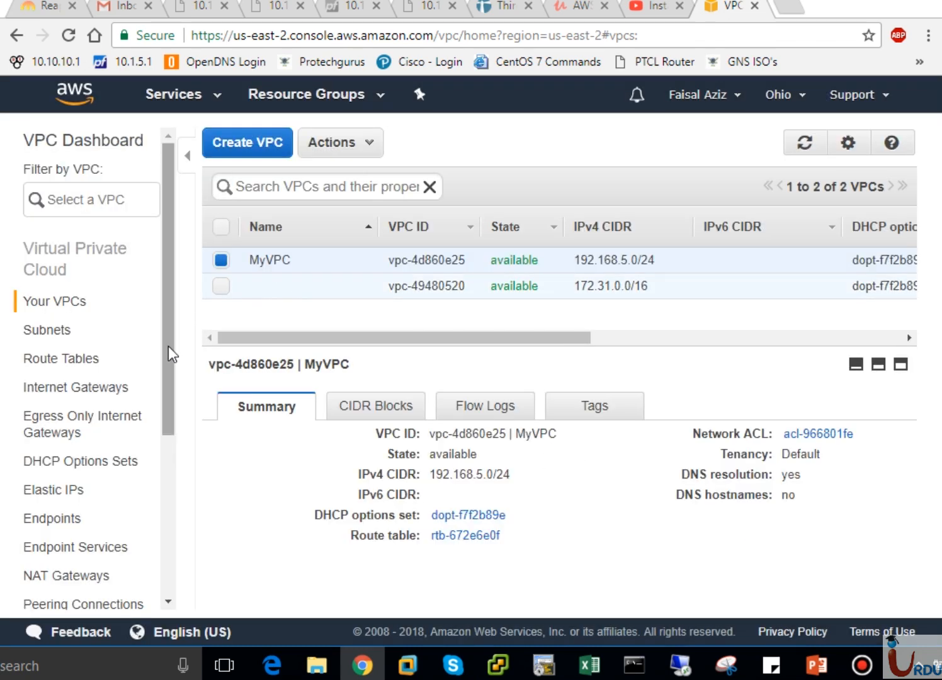
mouse_move(170, 354)
mouse_down()
mouse_move(170, 515)
mouse_move(177, 332)
mouse_up()
mouse_move(282, 270)
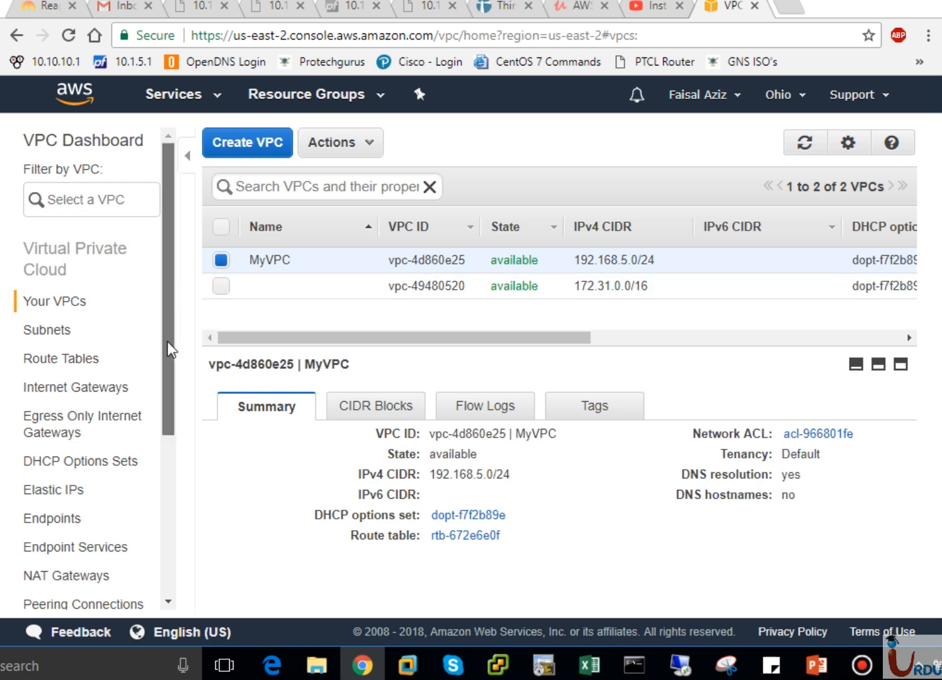
Create a virtual private gateway with the name tag MyVPG, keeping the Amazon default ASN
drag(169, 407, 158, 543)
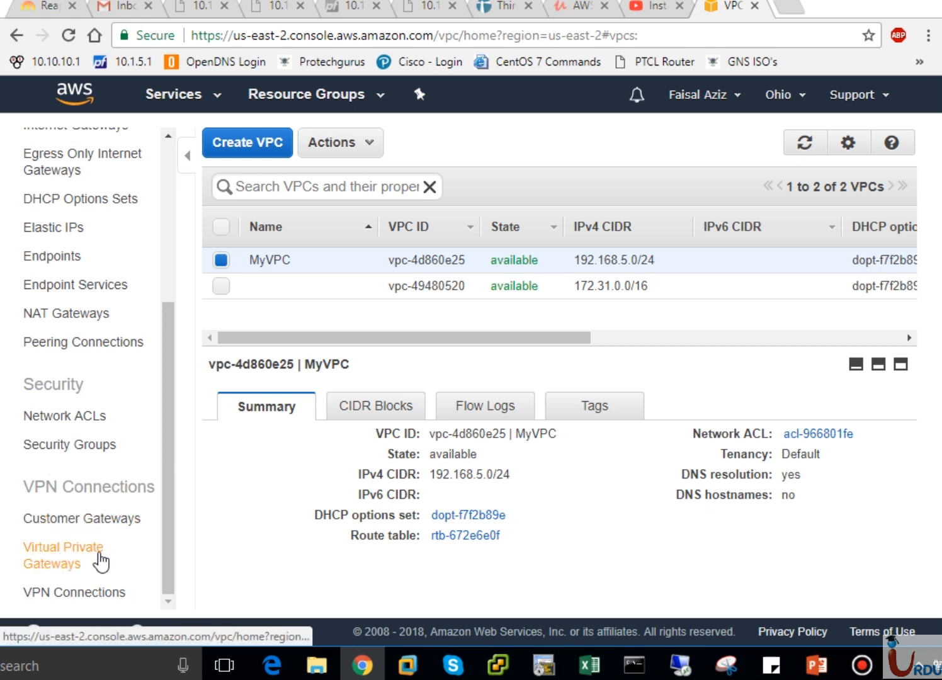
click(96, 559)
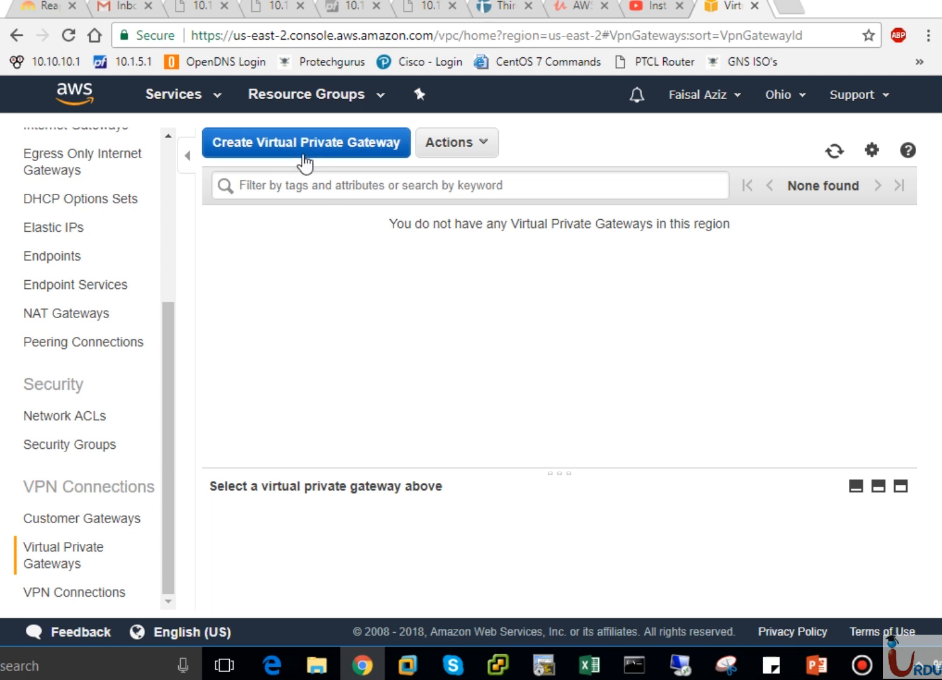
click(325, 159)
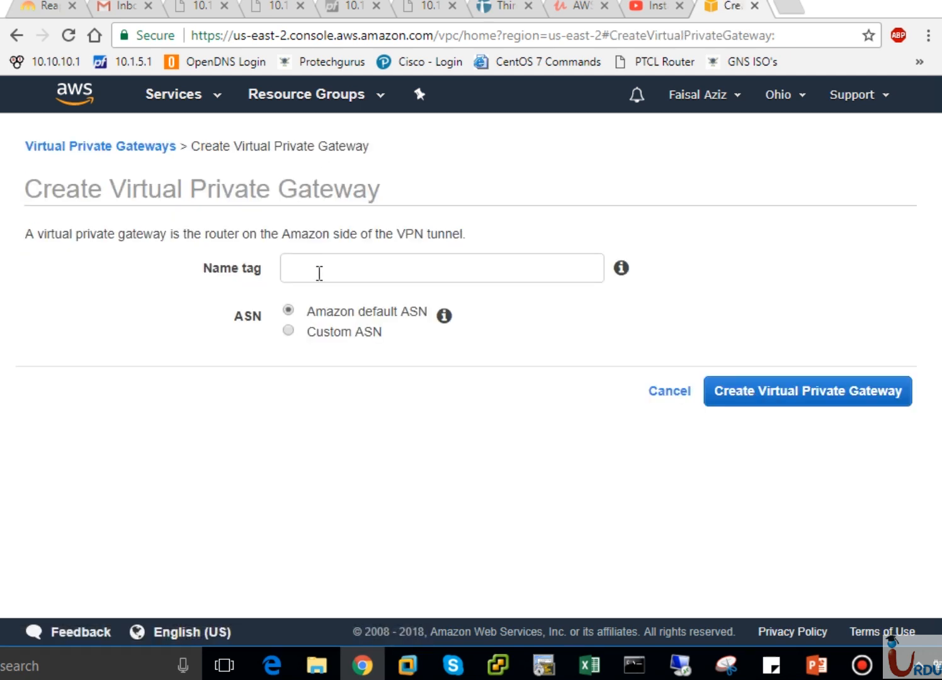
drag(42, 232, 462, 234)
double_click(462, 234)
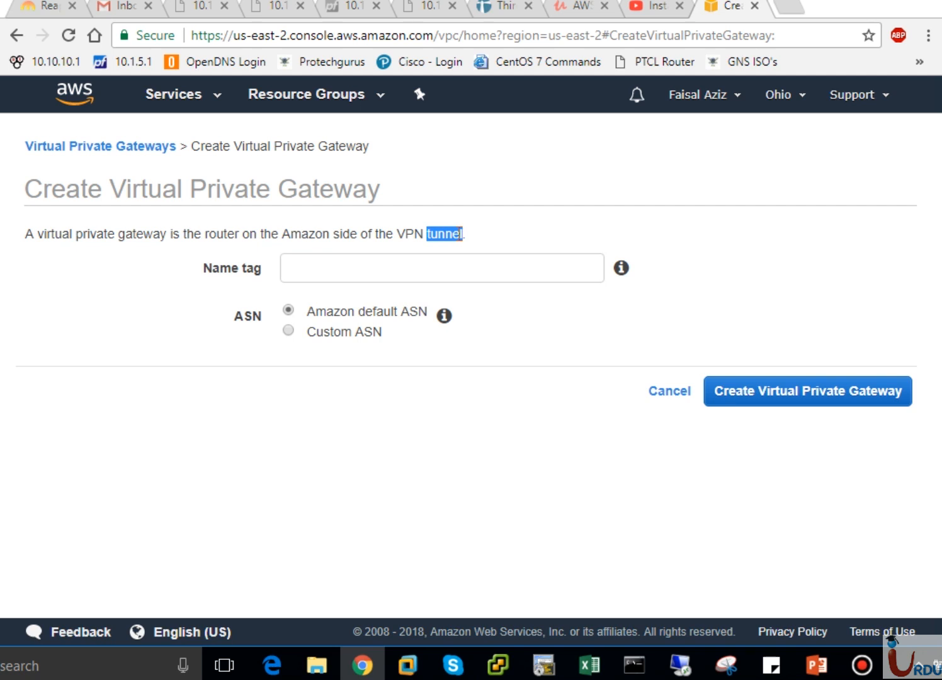
click(325, 255)
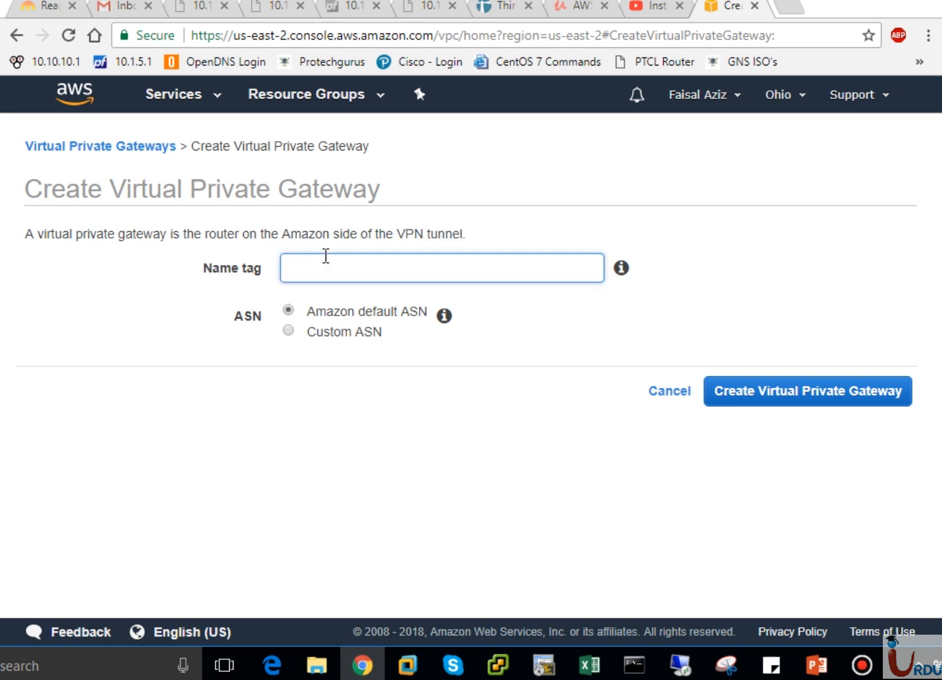
text(My)
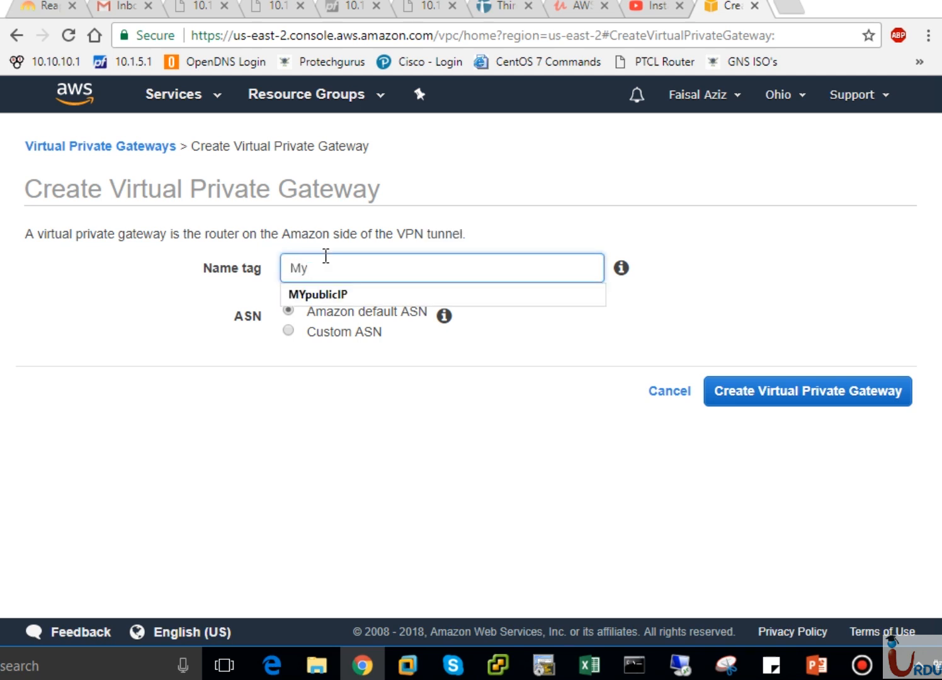
text(VPG)
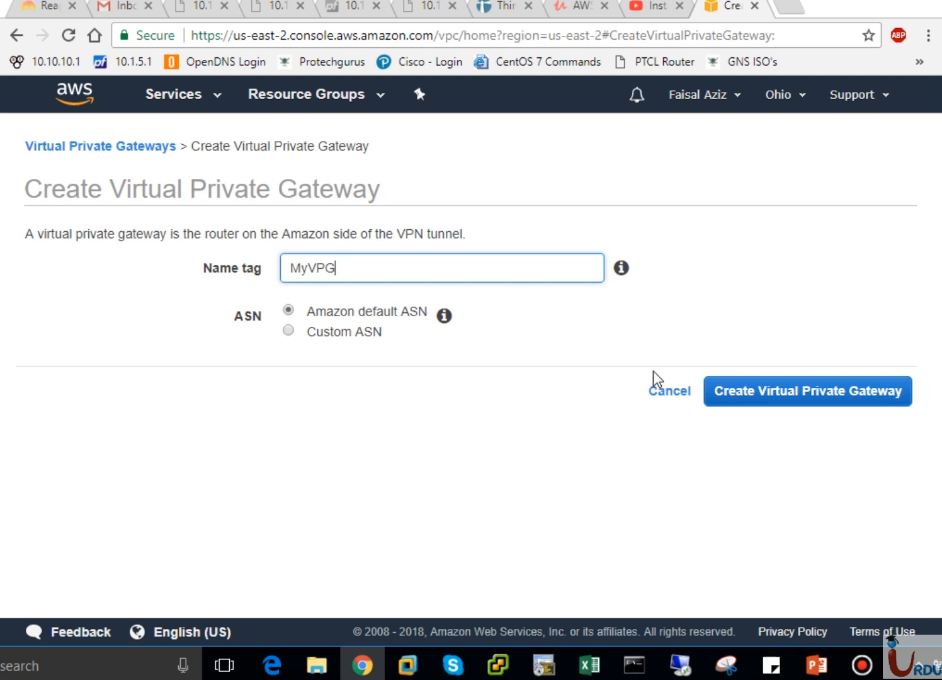
click(811, 395)
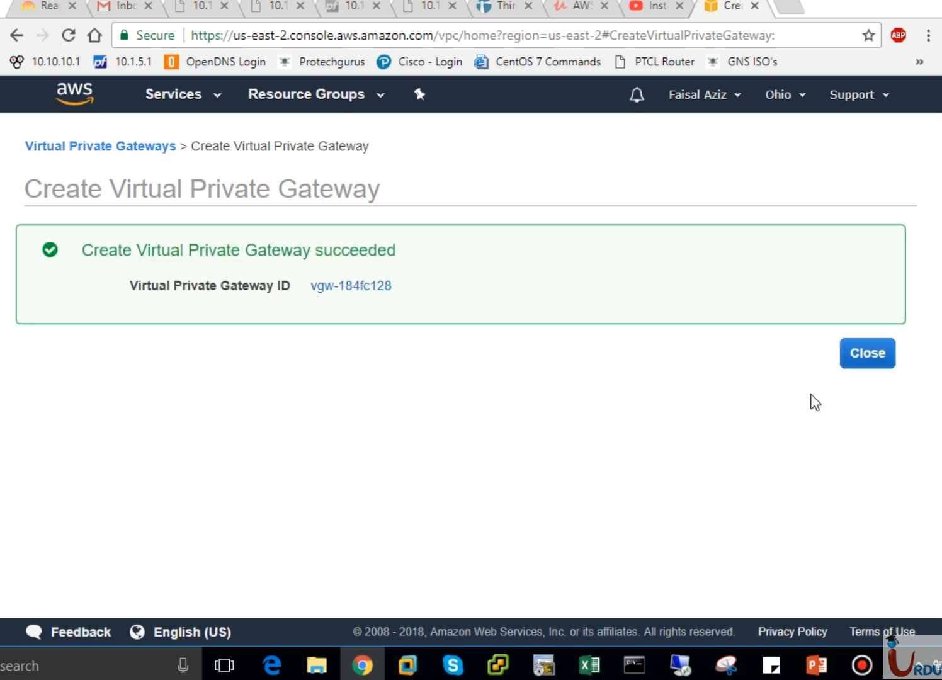
click(881, 360)
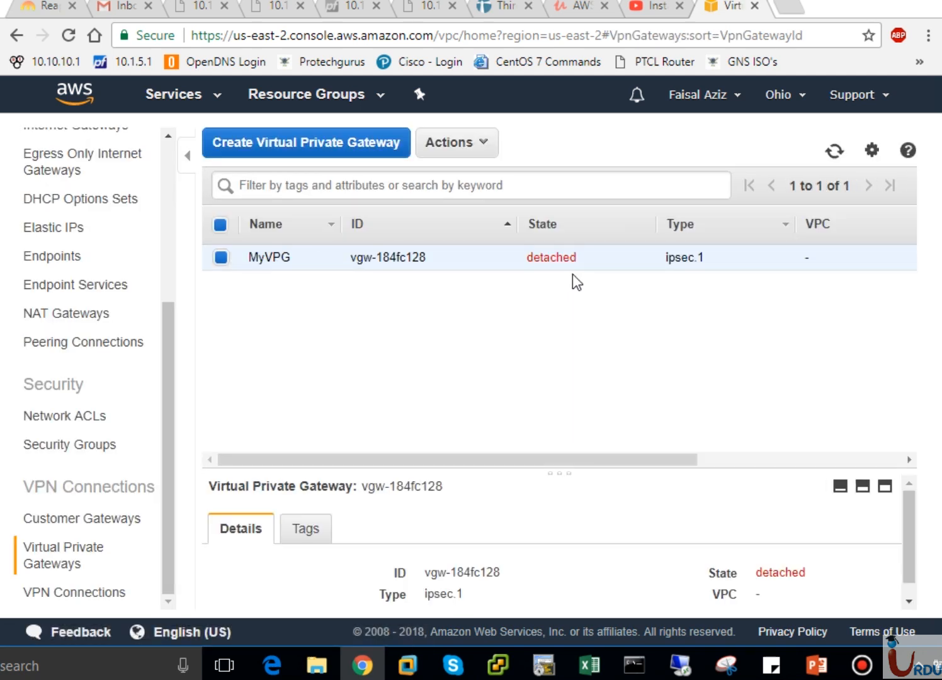
Attach the virtual private gateway MyVPG to MyVPC (vpc-4d860e25)
click(483, 147)
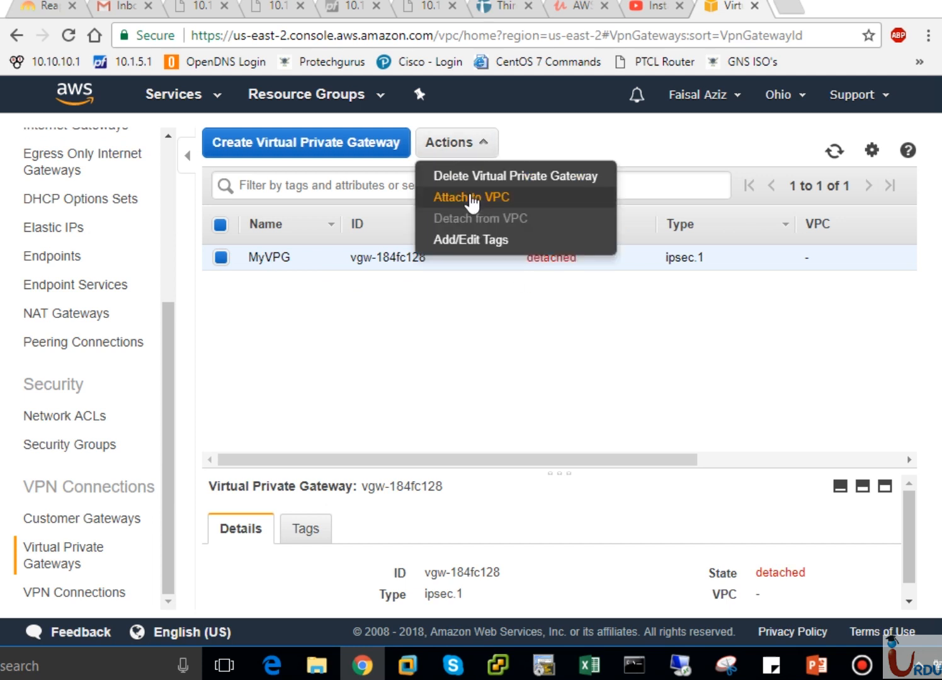
click(453, 197)
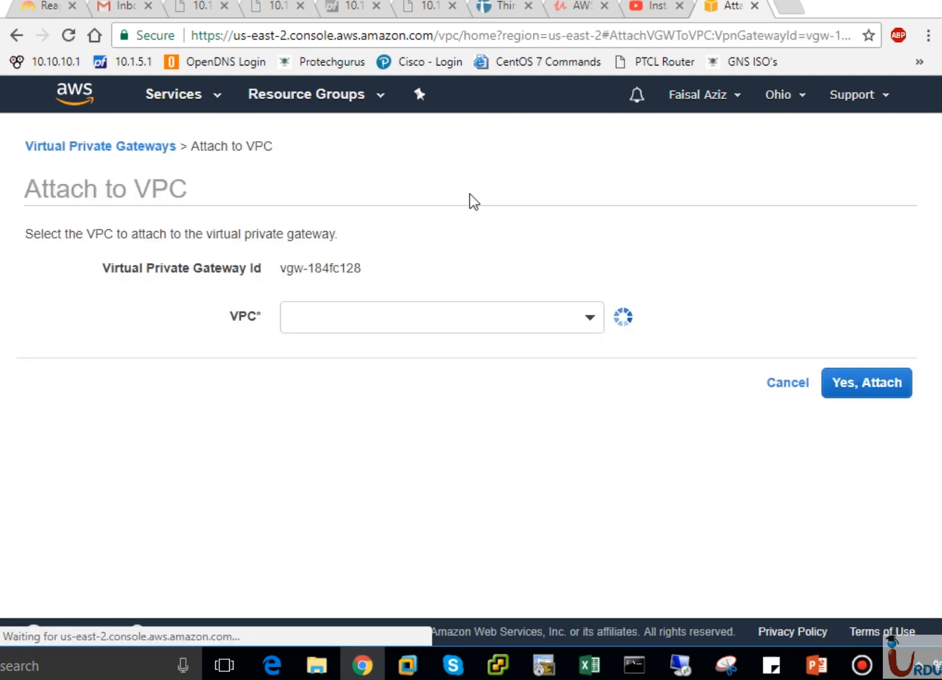
click(590, 318)
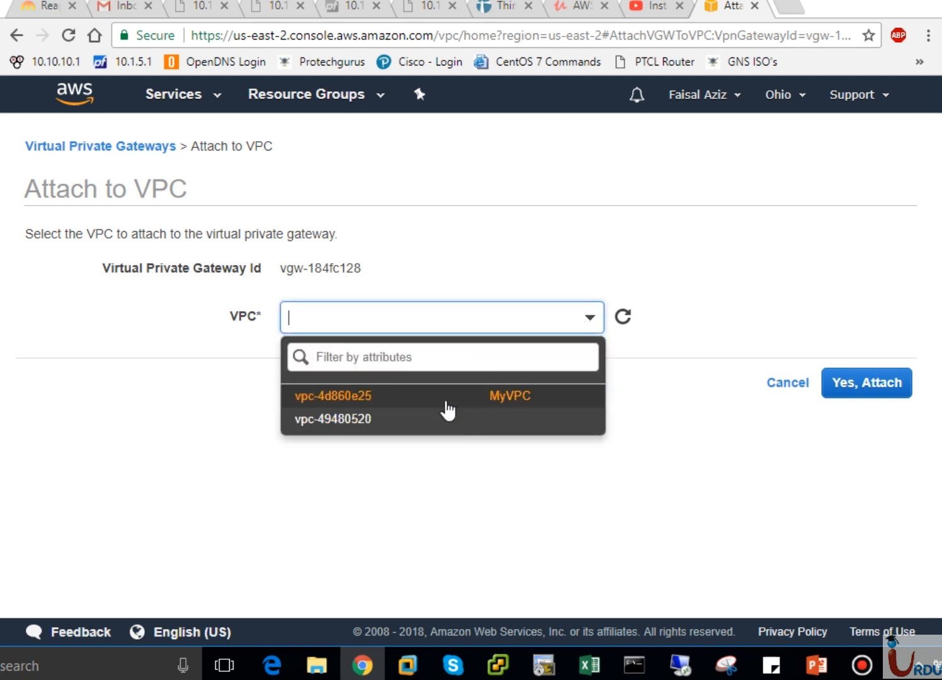
click(363, 401)
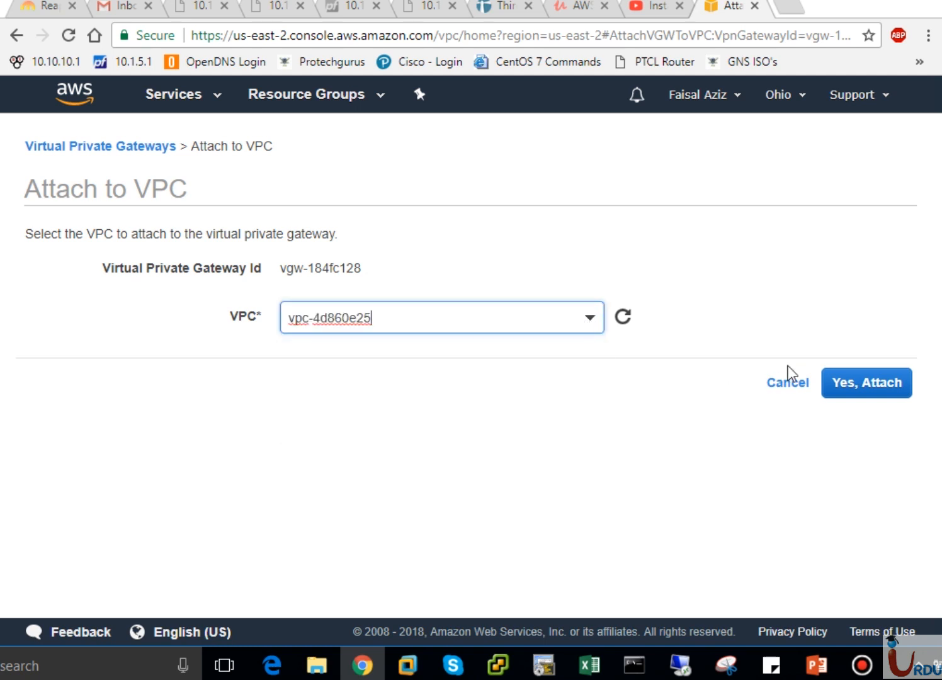
click(853, 383)
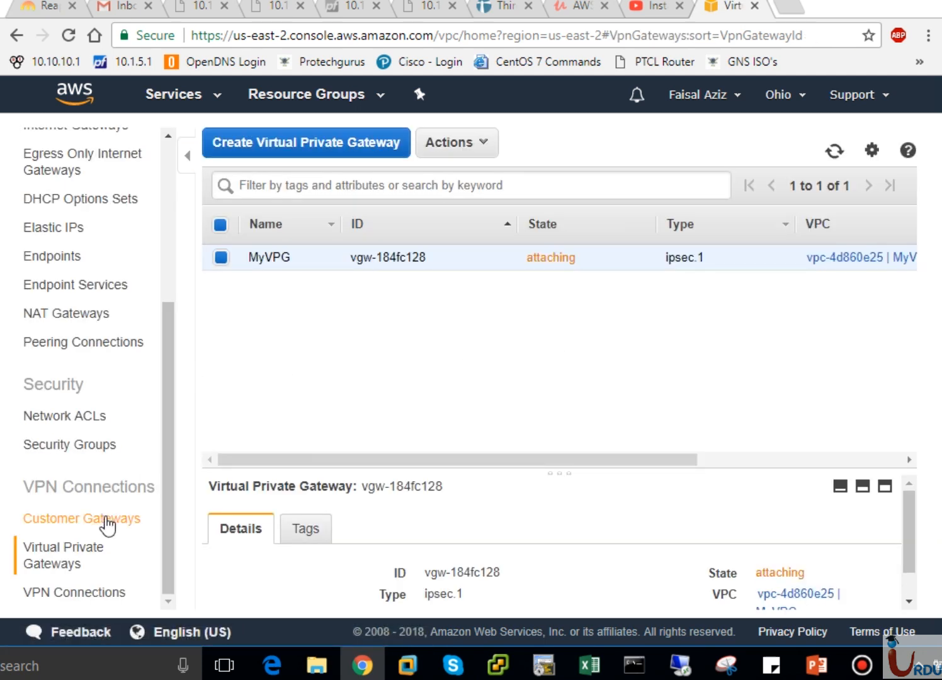
Open the form for creating a new customer gateway and start on its name
click(107, 523)
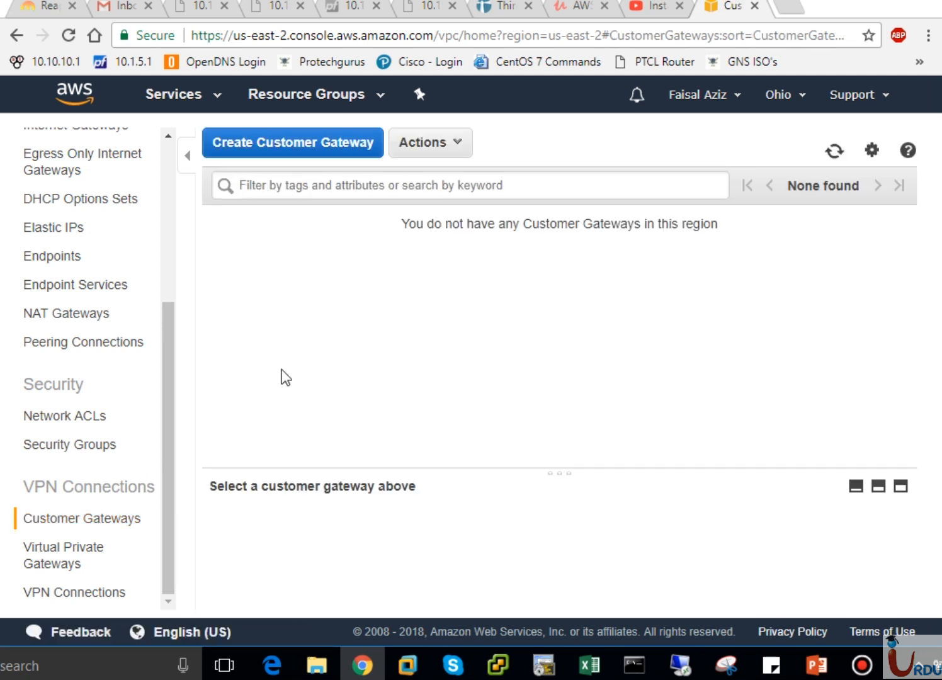
click(308, 156)
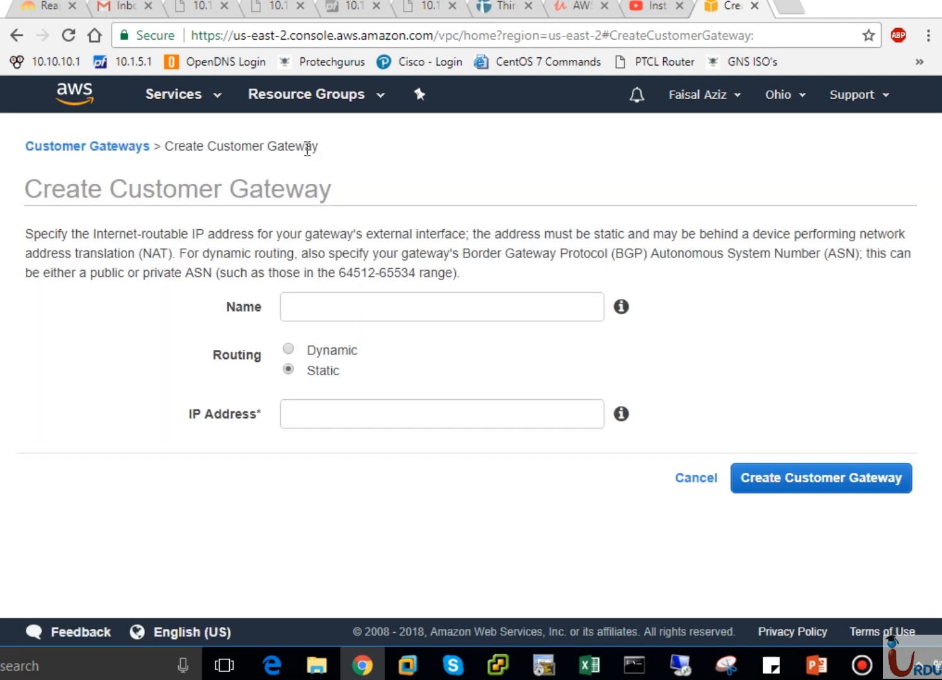
click(337, 303)
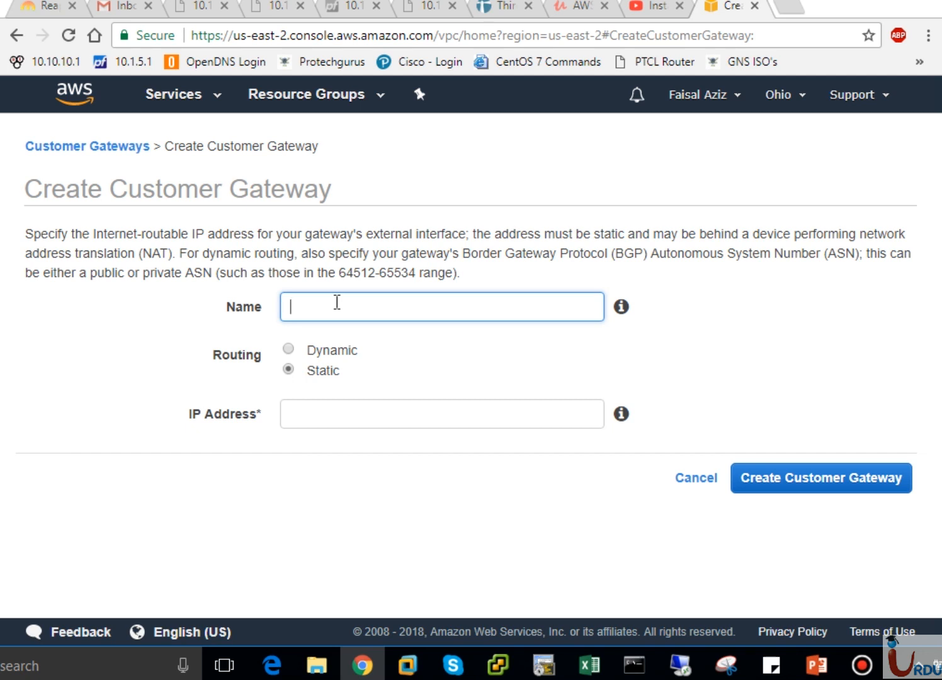
text(55.12.12.15)
key(BackSpace)
key(BackSpace)
key(BackSpace)
key(BackSpace)
key(BackSpace)
key(BackSpace)
key(BackSpace)
key(BackSpace)
key(BackSpace)
key(BackSpace)
Create the customer gateway with the name MyCG, static routing and IP address 55.14.13.15
text(MyCG)
click(332, 414)
text(55.1)
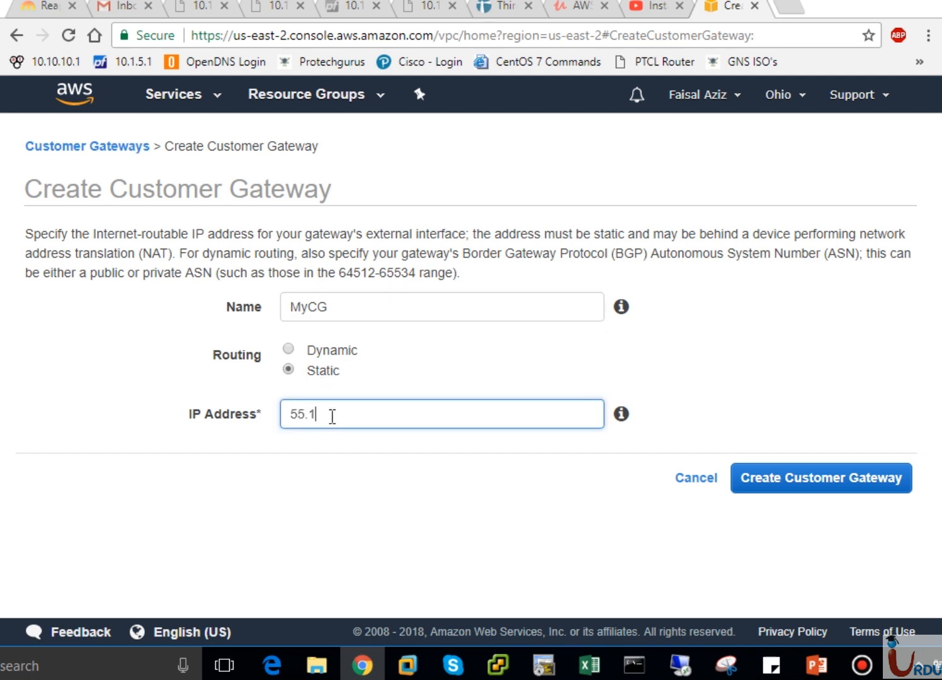
text(4.13.15)
click(816, 490)
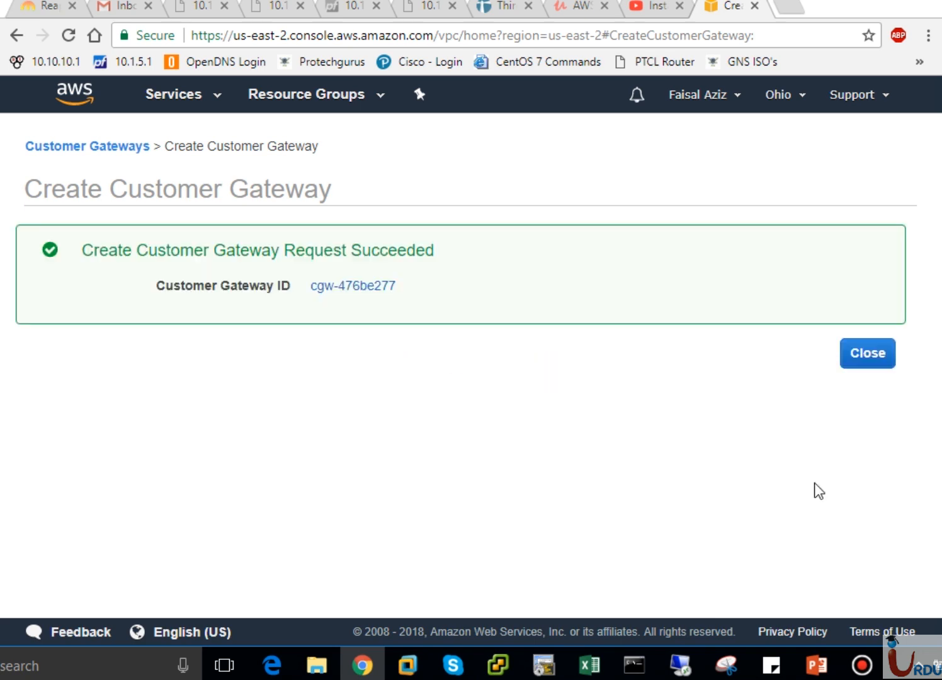
click(867, 354)
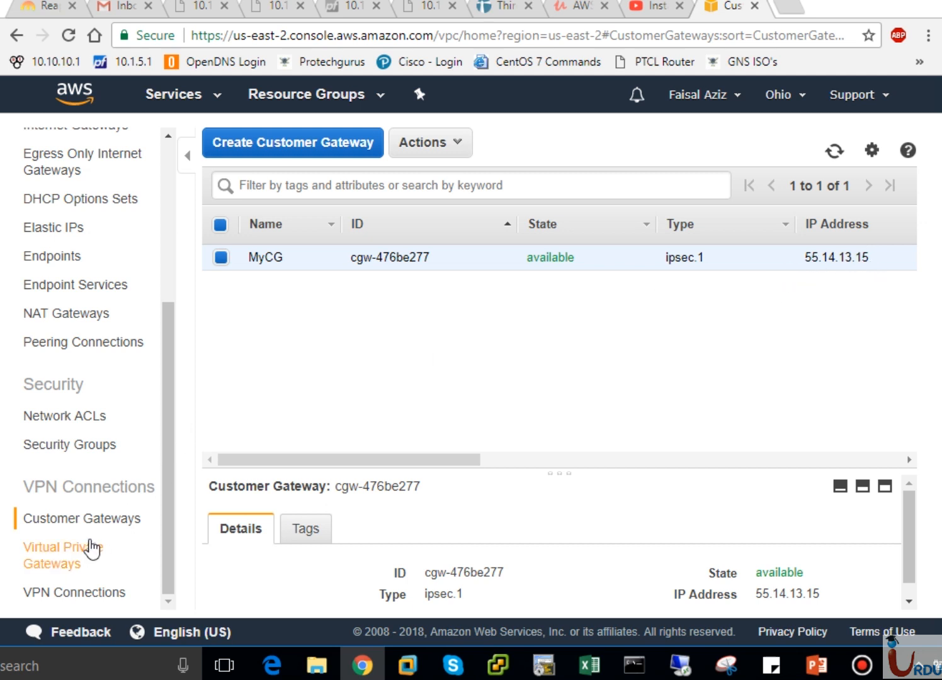
Open the form for a new VPN connection and its connection rates page in a separate browser tab
click(72, 562)
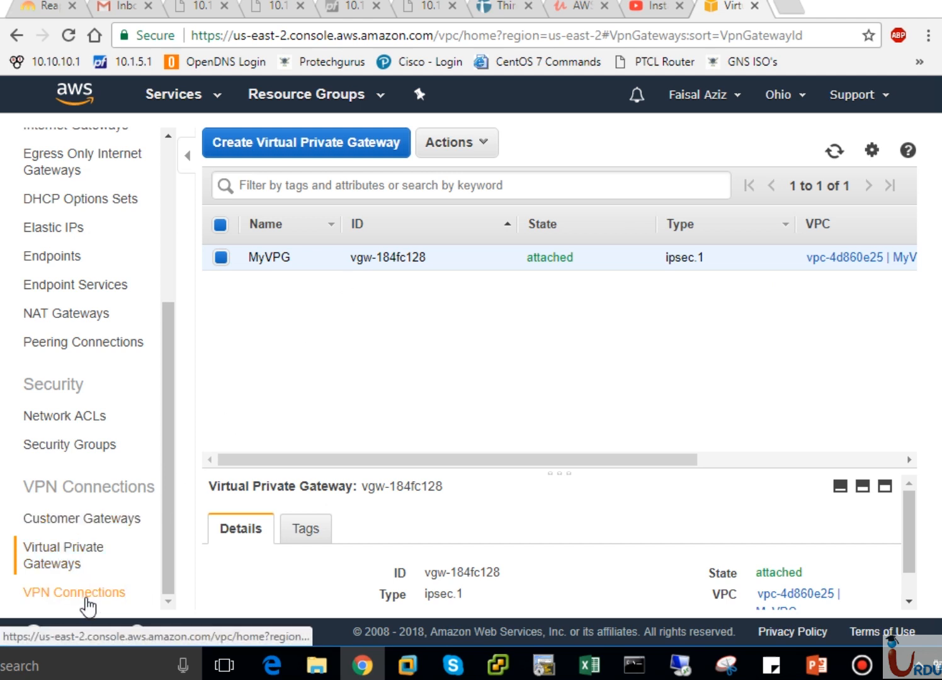
click(87, 592)
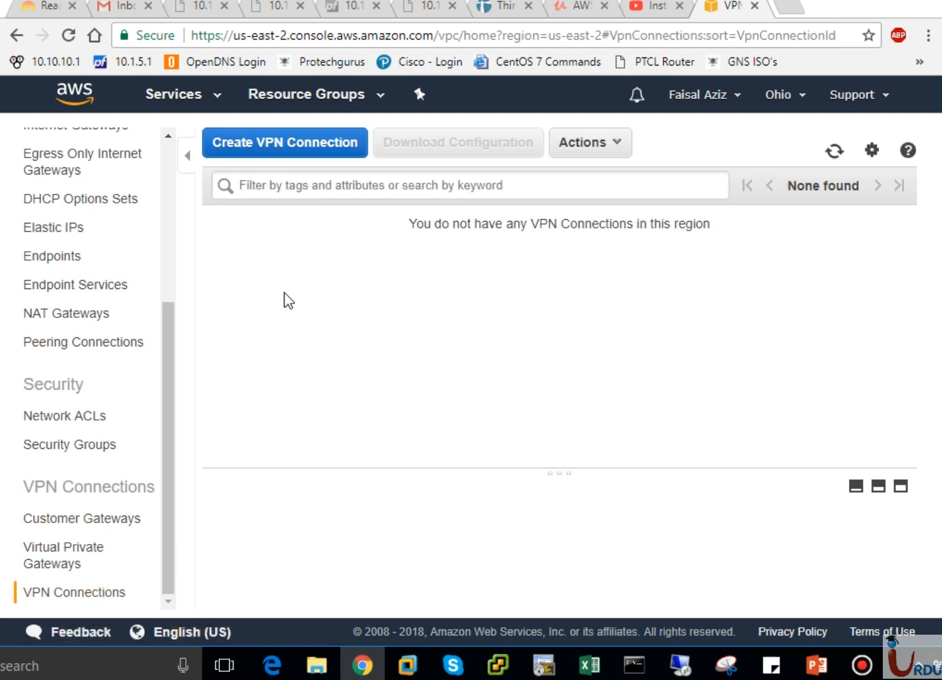
click(291, 151)
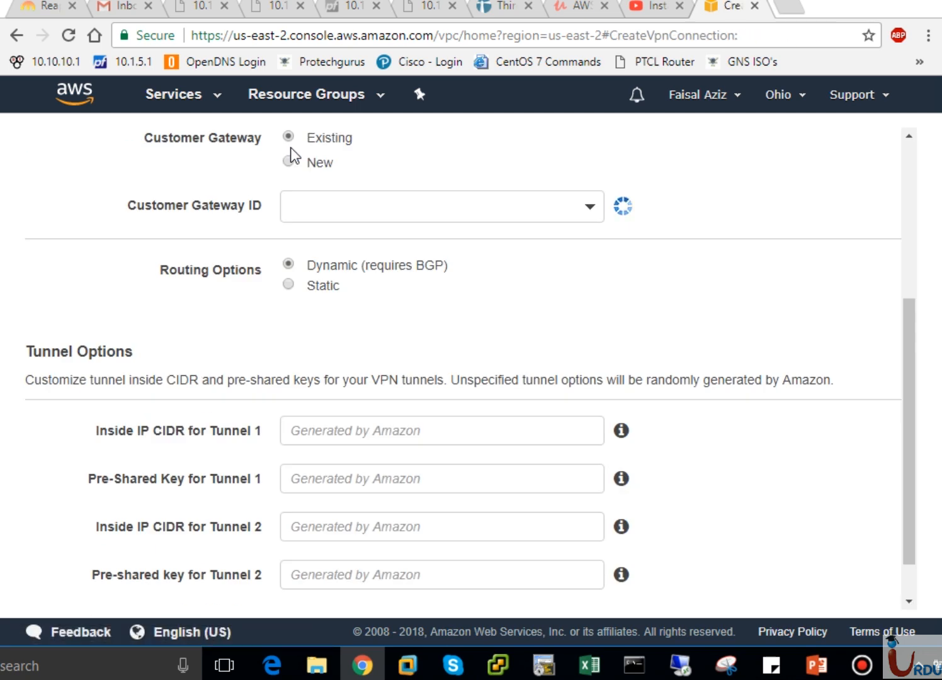
click(912, 159)
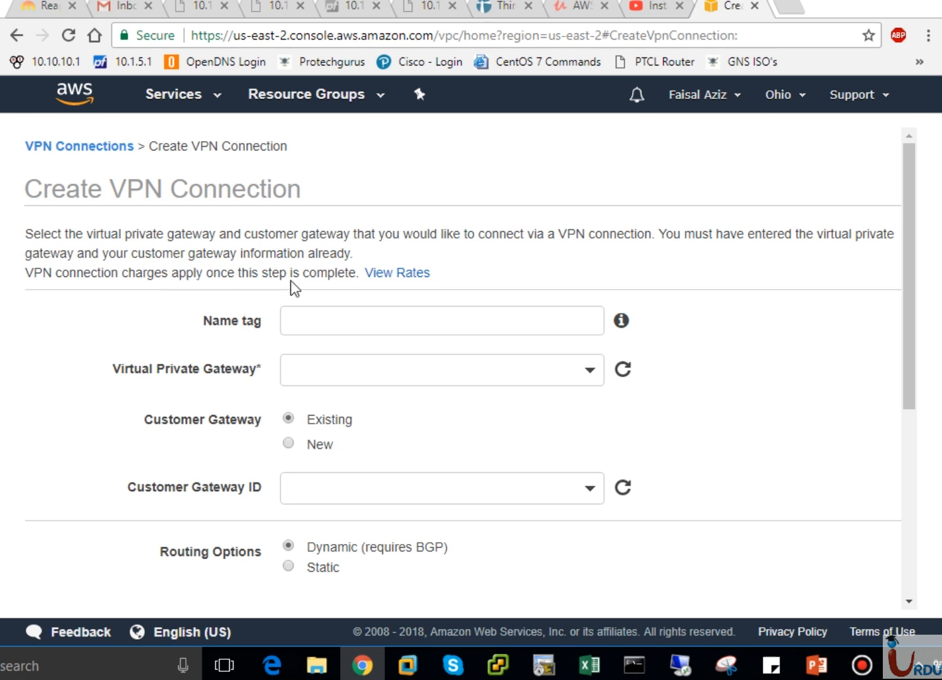
right_click(379, 275)
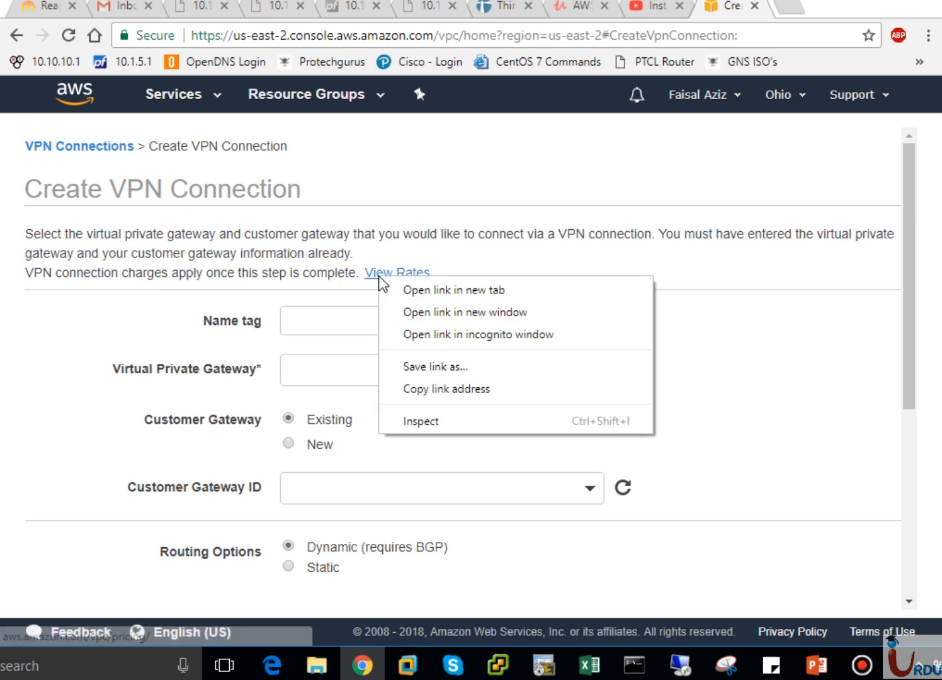
click(407, 289)
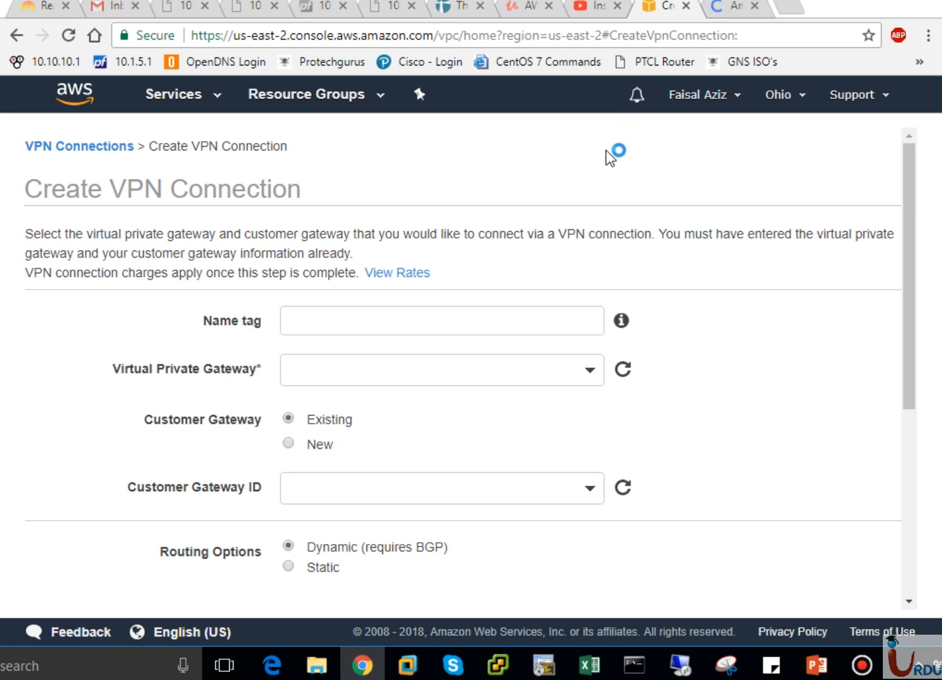
Set the VPN connection's name tag to MyVPNTunnel
click(448, 319)
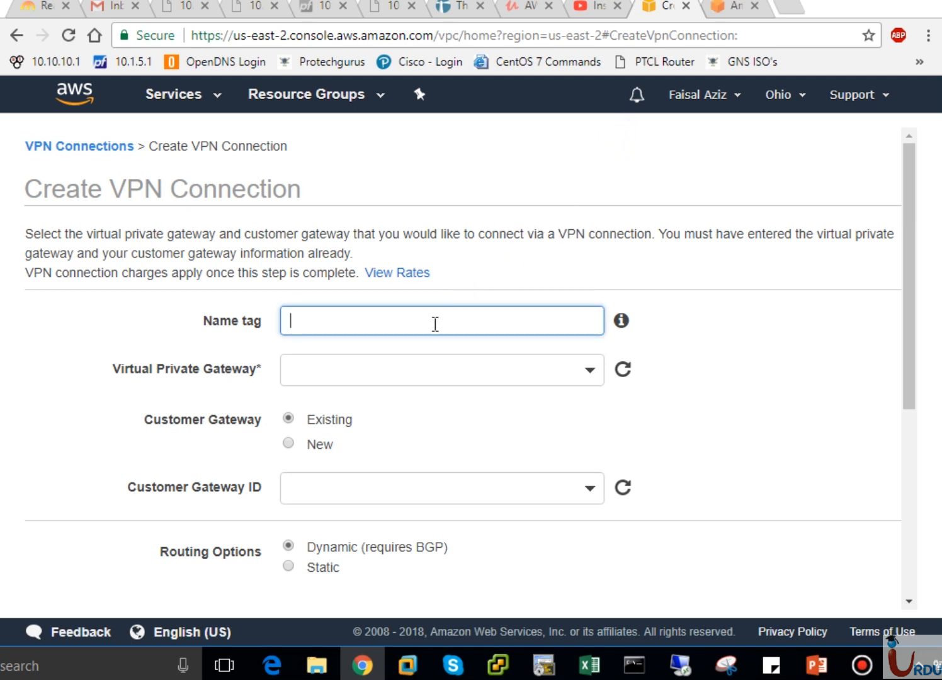
text(MyVPNTunnel)
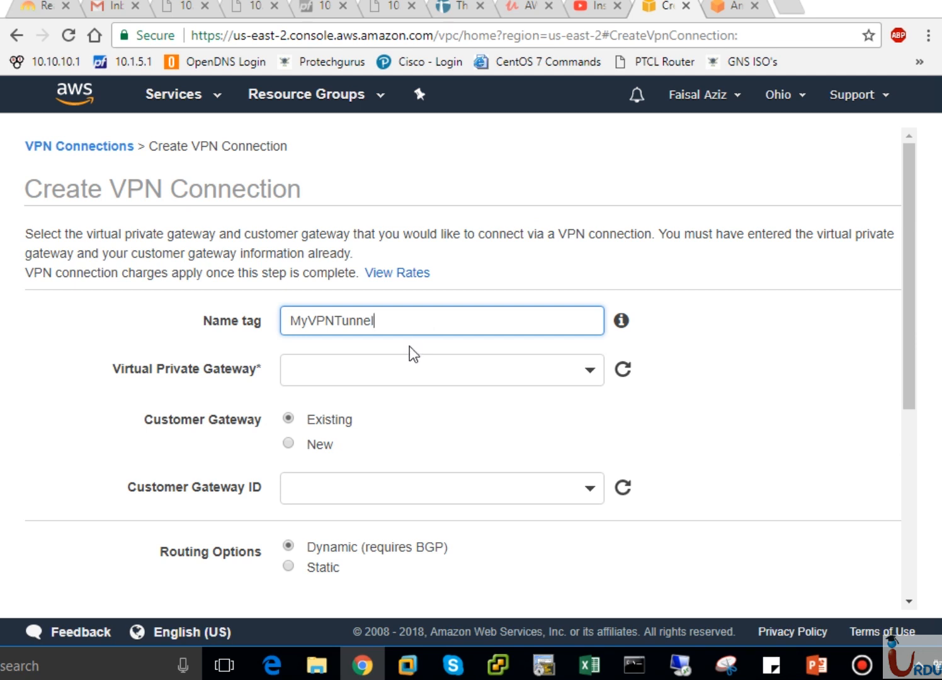
Assign virtual private gateway vgw-184fc128 and existing customer gateway cgw-476be277 to the VPN connection
click(362, 375)
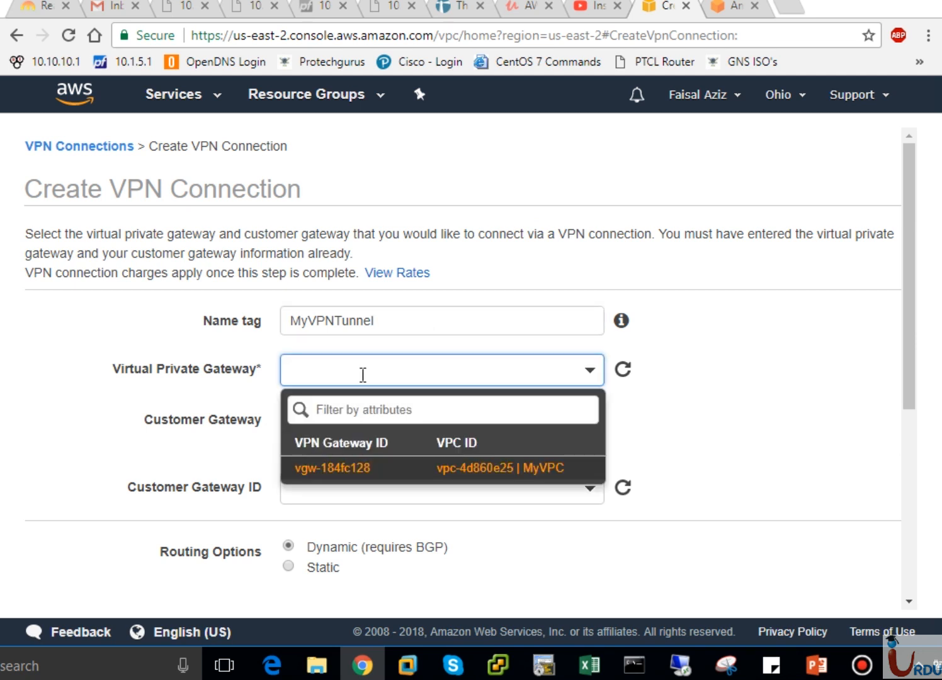
click(334, 469)
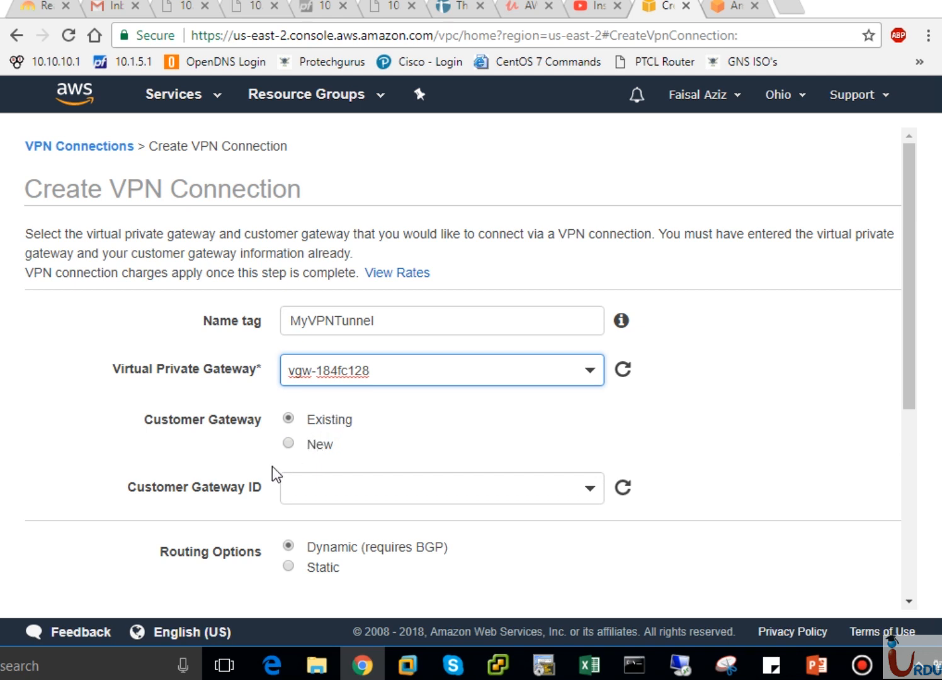
click(591, 502)
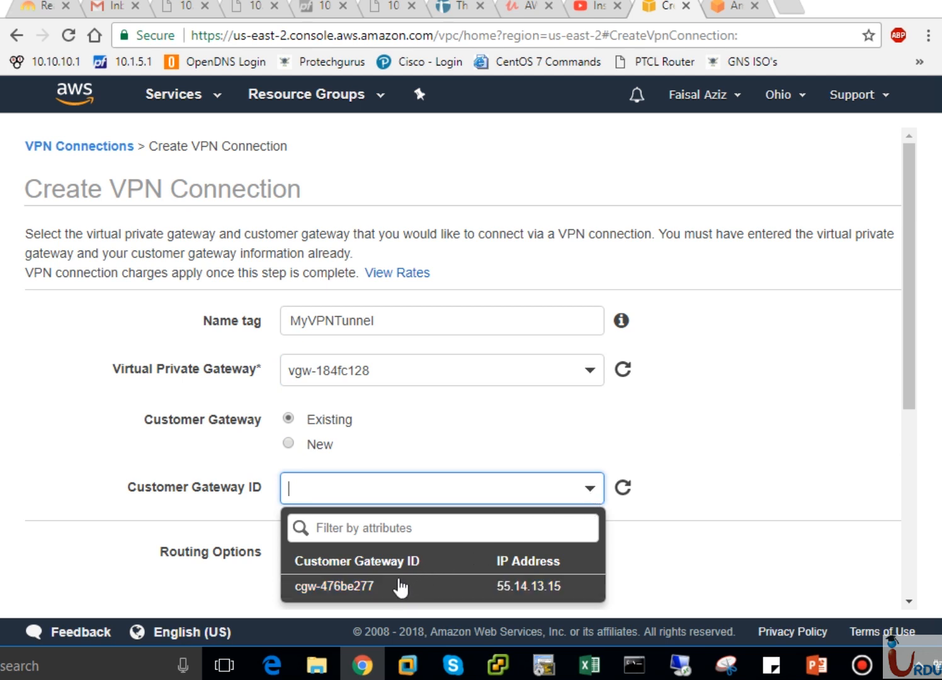
click(365, 586)
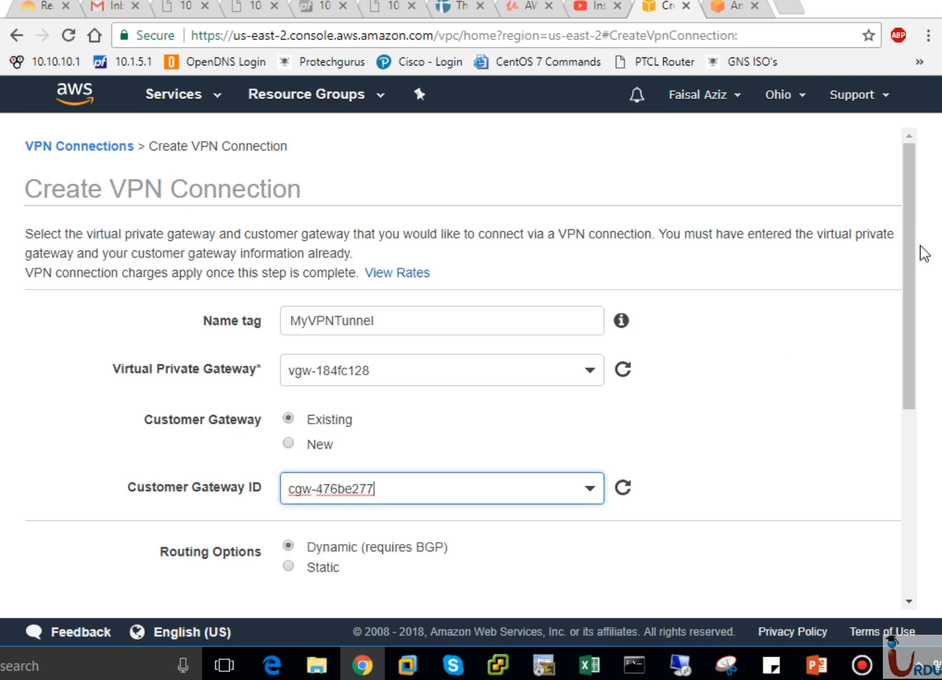
drag(910, 260, 905, 412)
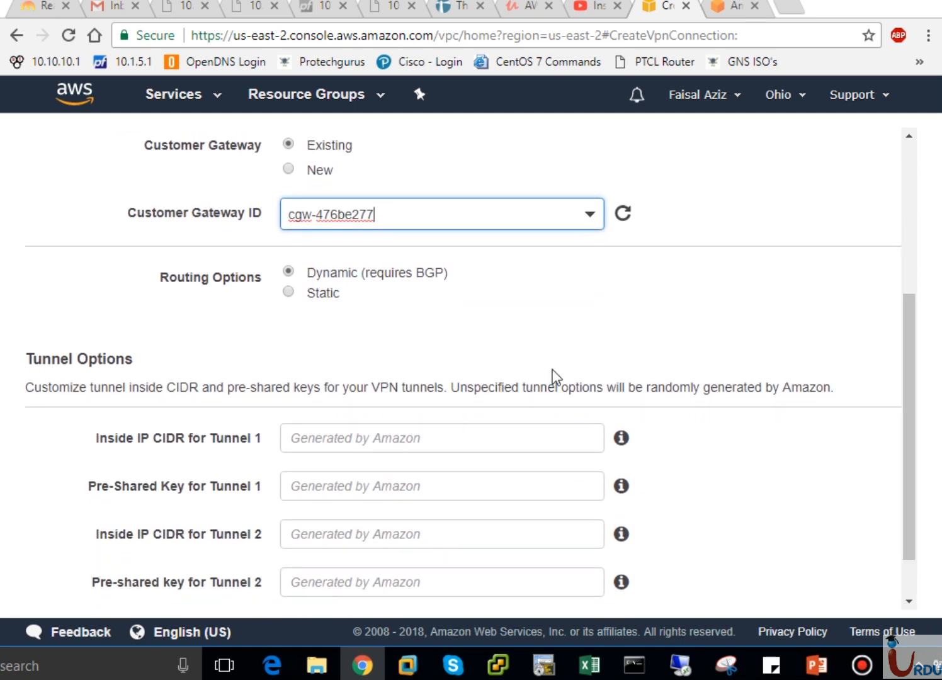
Set the VPN connection's routing option to Static and remove the empty static IP prefix row
click(289, 292)
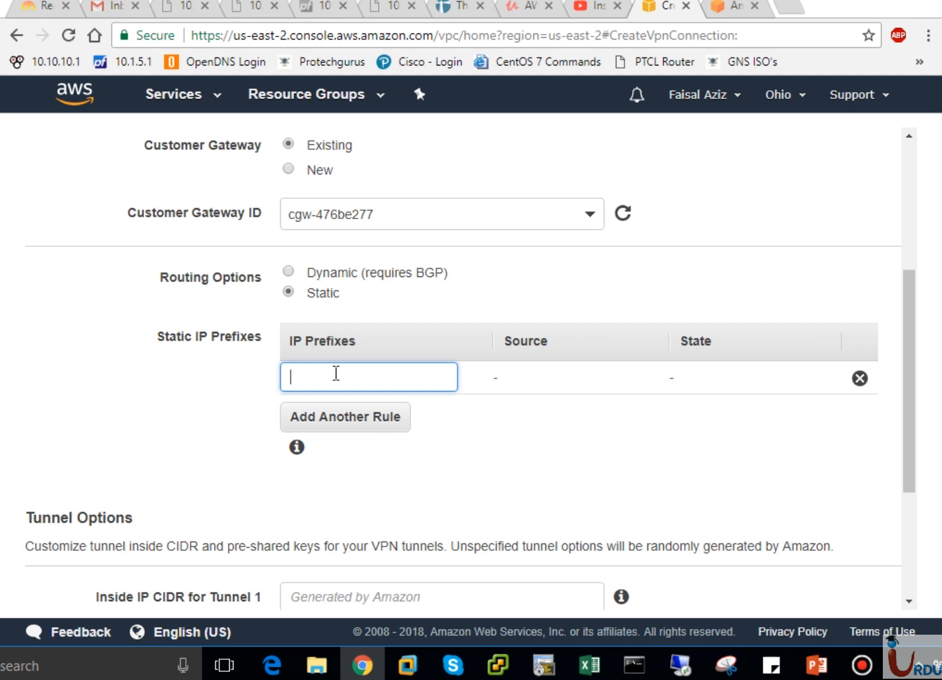
click(861, 379)
drag(908, 413, 907, 449)
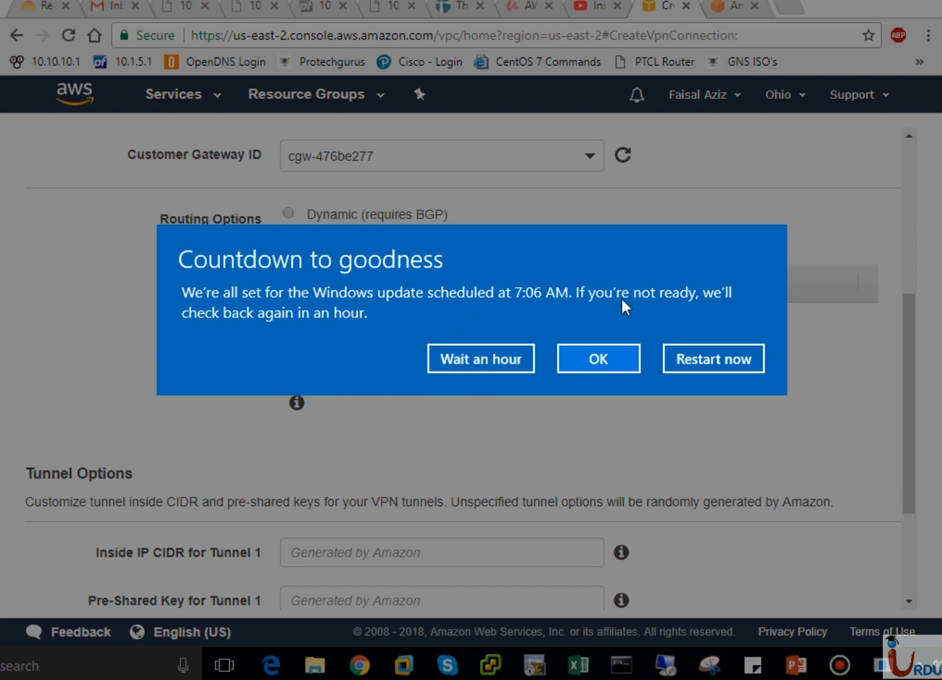
Postpone the Windows update by an hour and create the VPN connection with Amazon-generated tunnel options
click(466, 360)
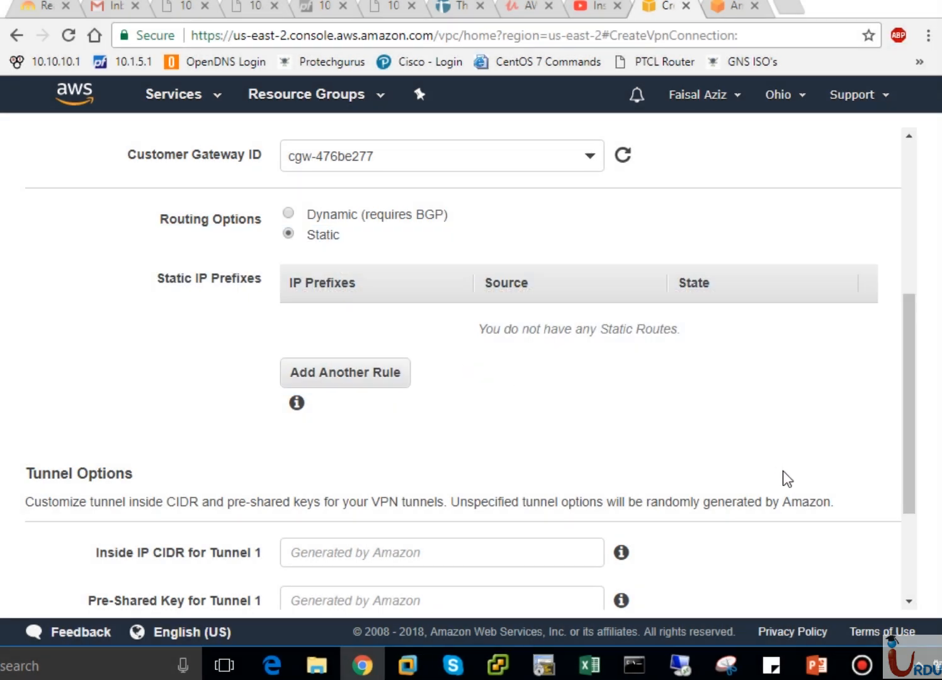
drag(908, 448, 907, 484)
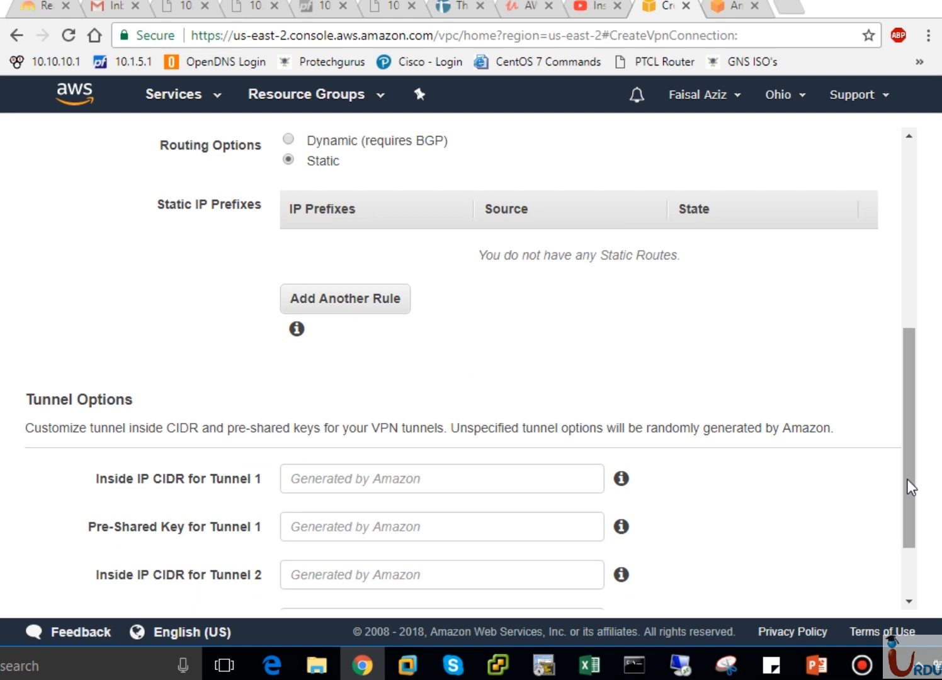
drag(907, 479, 905, 537)
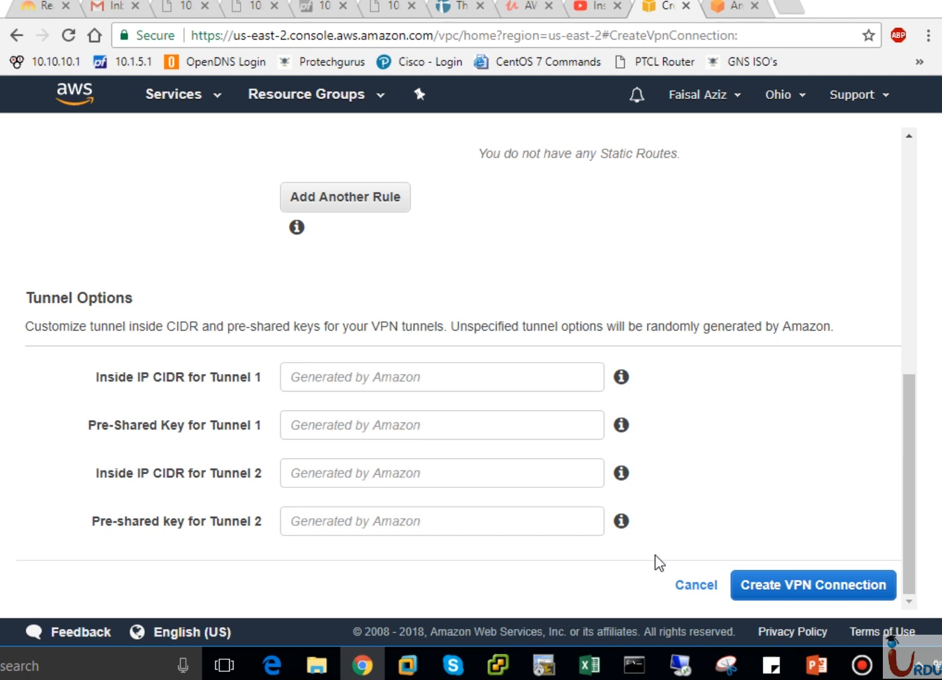
click(822, 583)
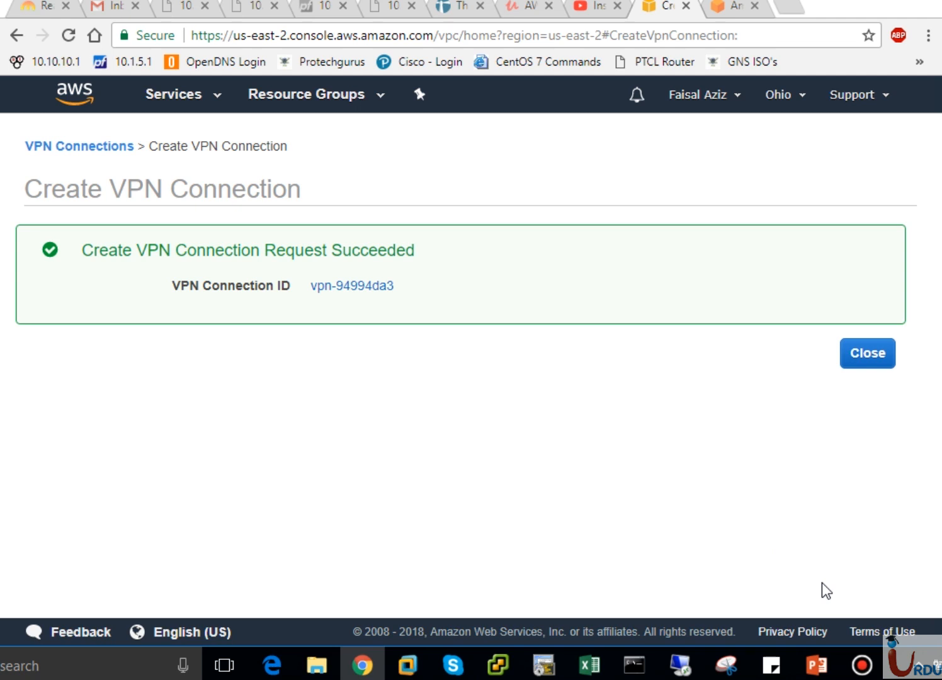
click(867, 356)
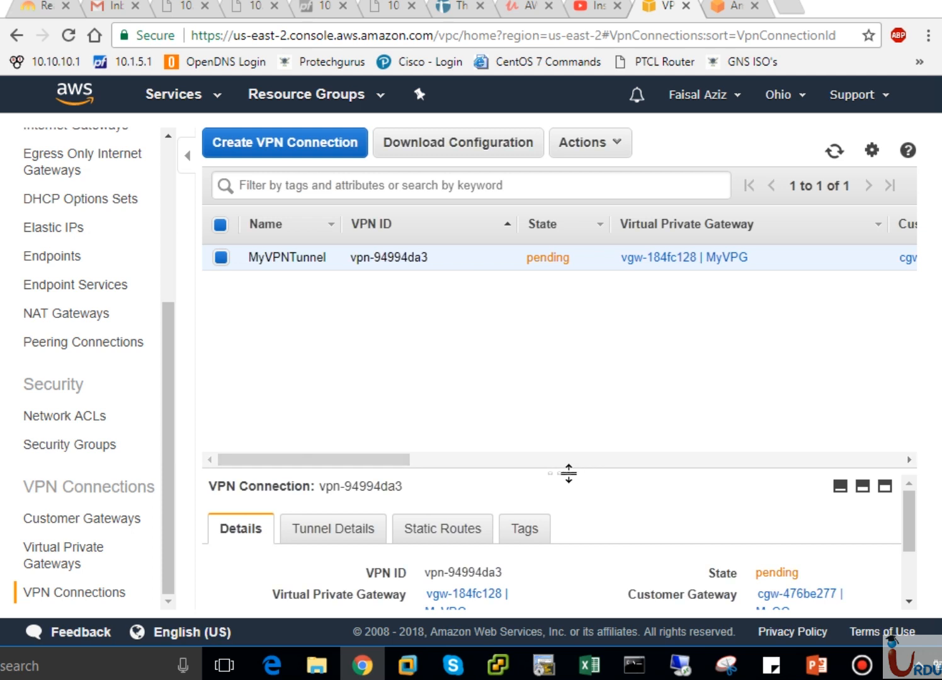
Enlarge the details area of MyVPNTunnel and examine its available actions, gateway columns and customer gateway address
drag(569, 473, 568, 346)
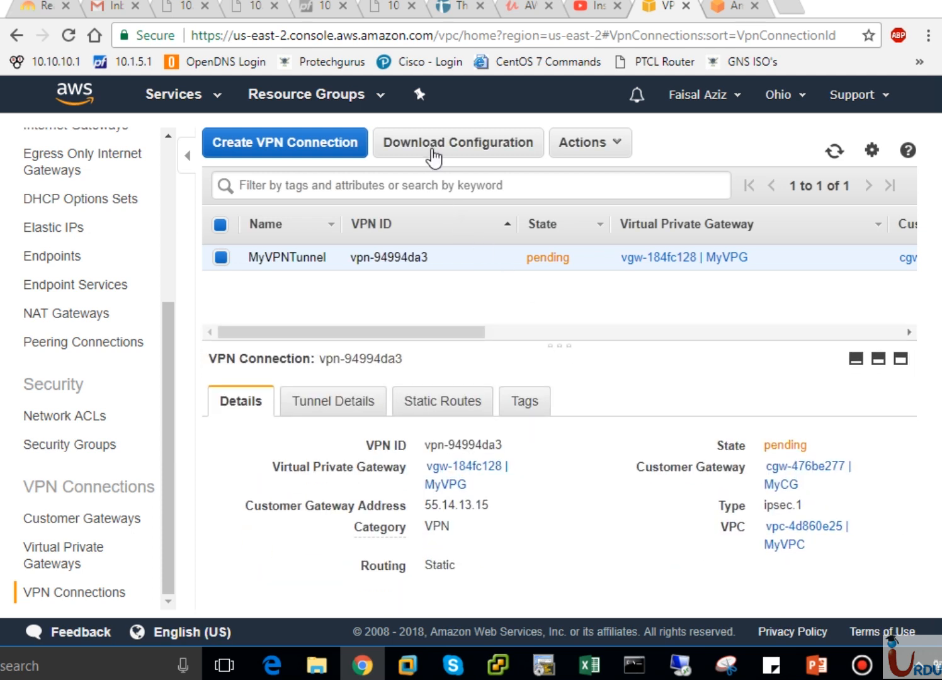
click(590, 145)
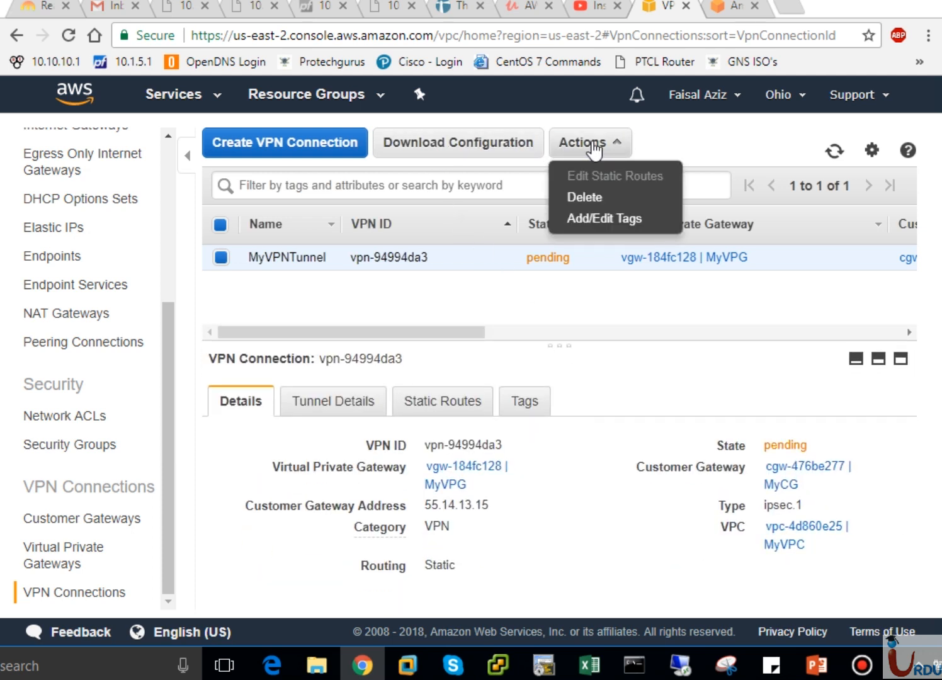
click(427, 316)
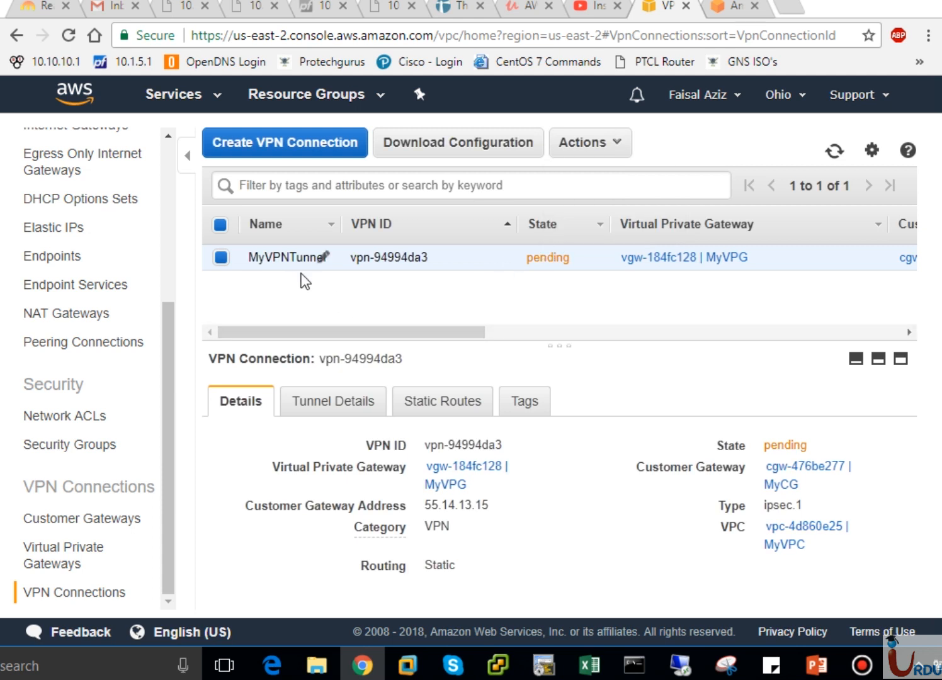
drag(361, 338, 559, 333)
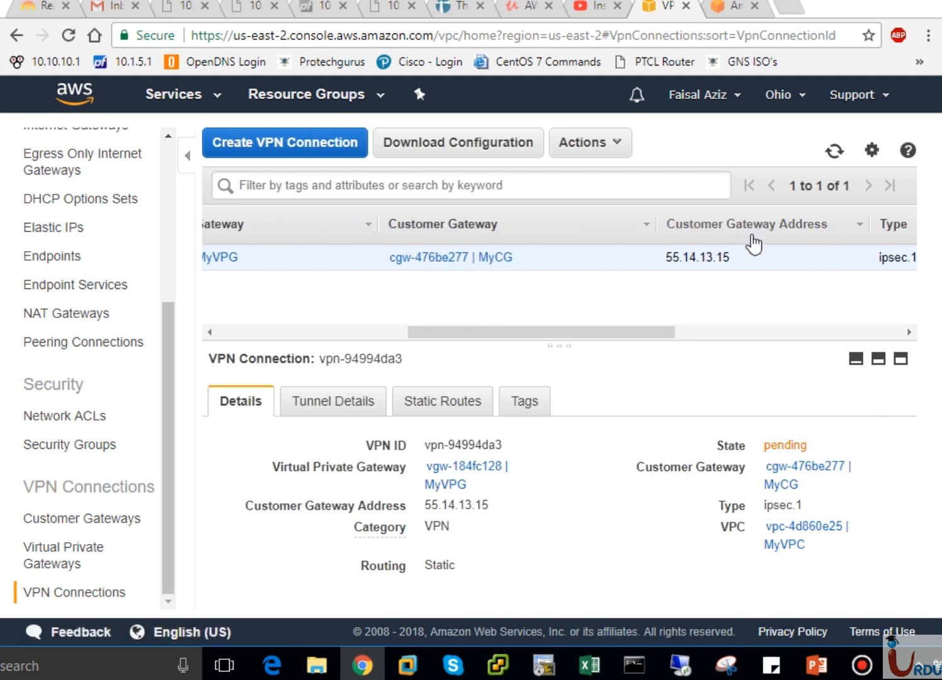
drag(631, 338, 408, 338)
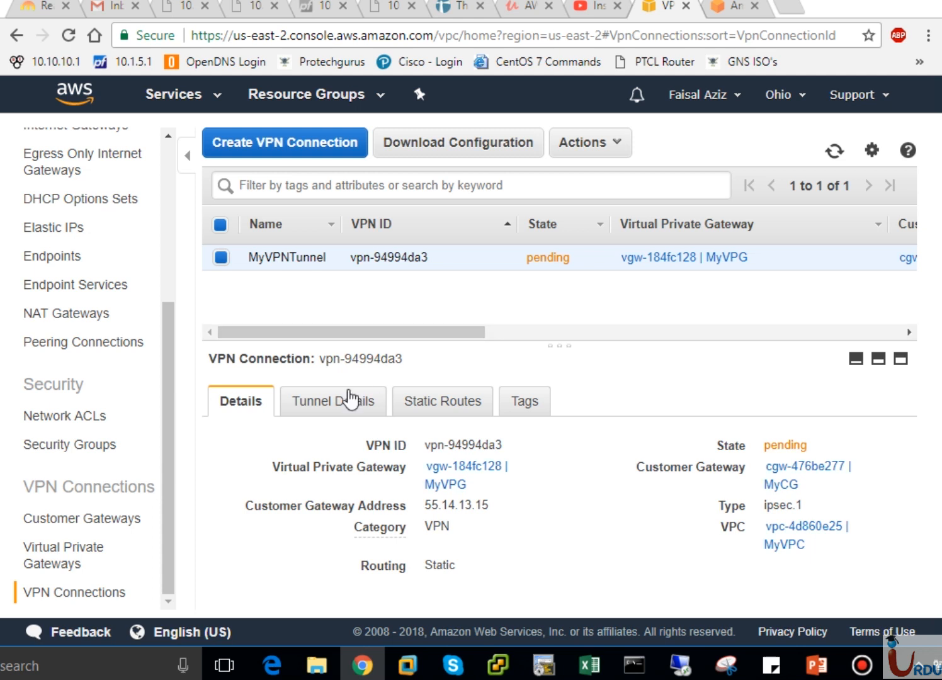
Examine the outside IP addresses, inside CIDRs and status of MyVPNTunnel's two tunnels
click(337, 413)
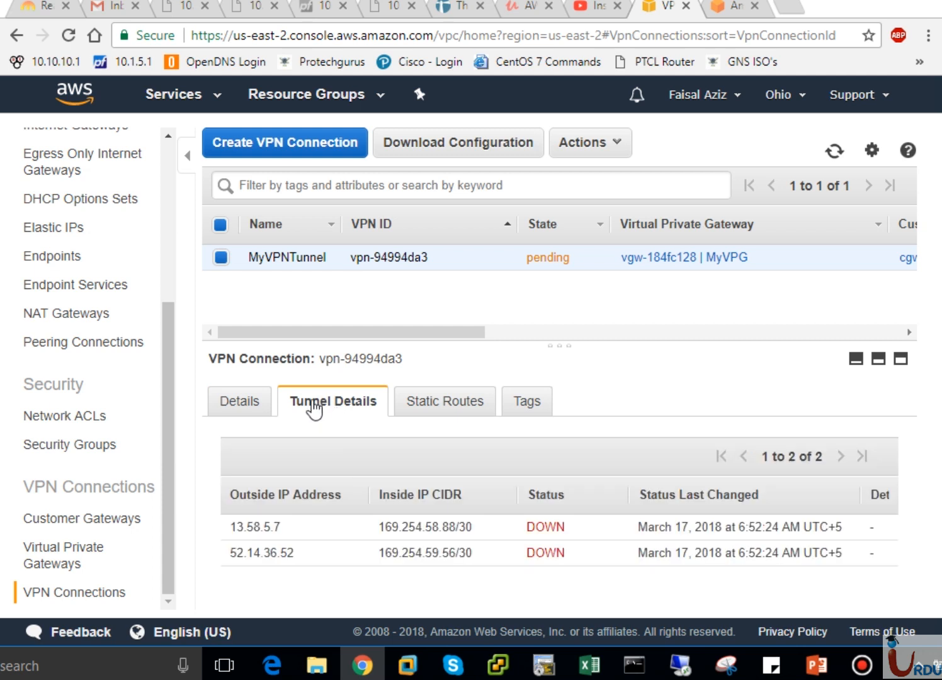
click(241, 409)
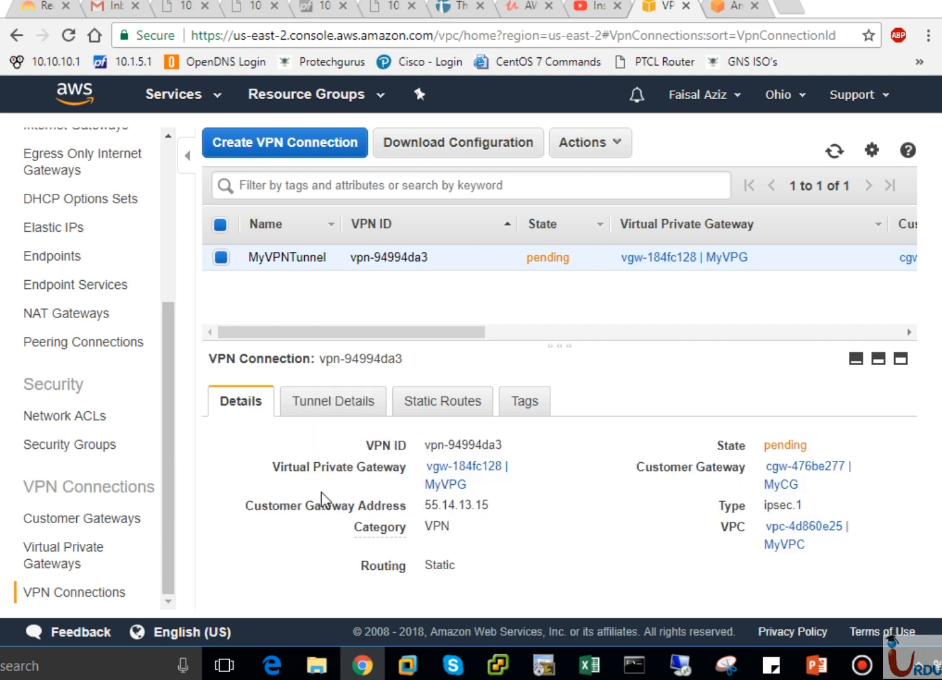
click(348, 415)
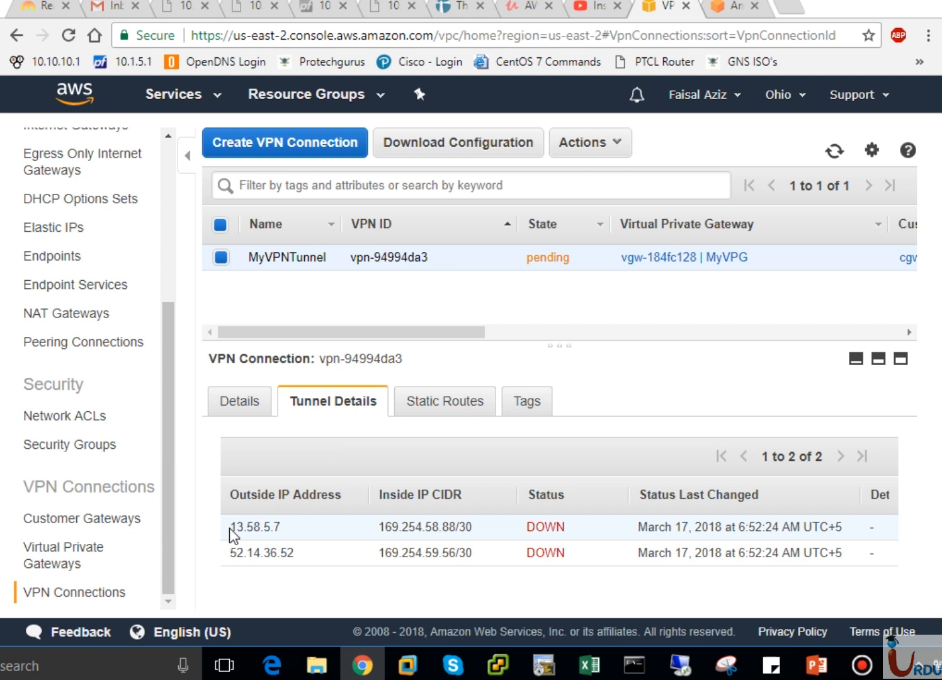
drag(229, 528, 390, 525)
click(419, 518)
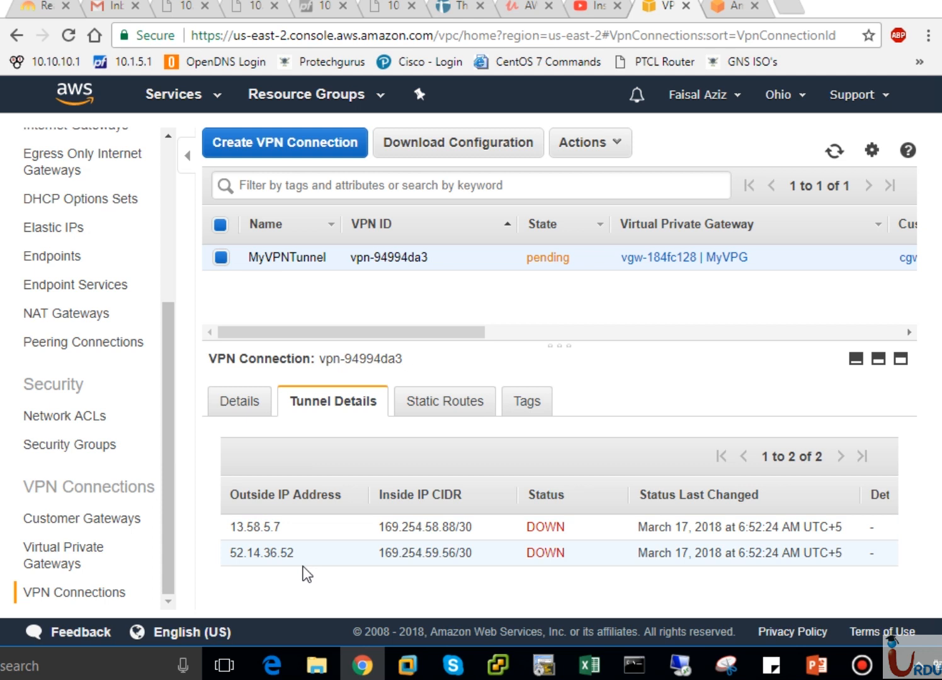
Examine the static routes and tags of the MyVPNTunnel connection
click(457, 401)
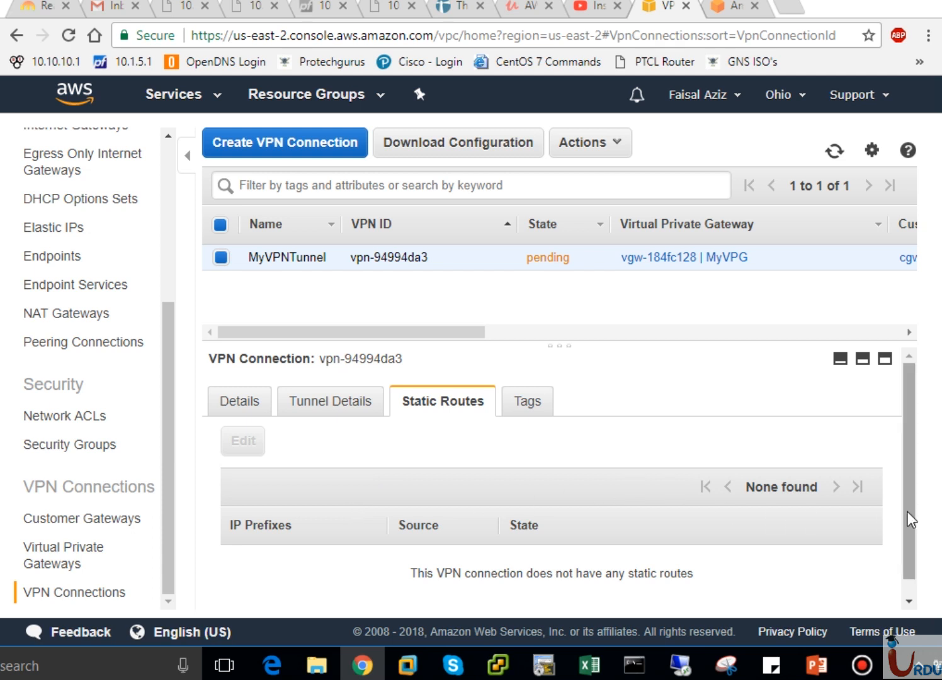
drag(906, 513, 901, 608)
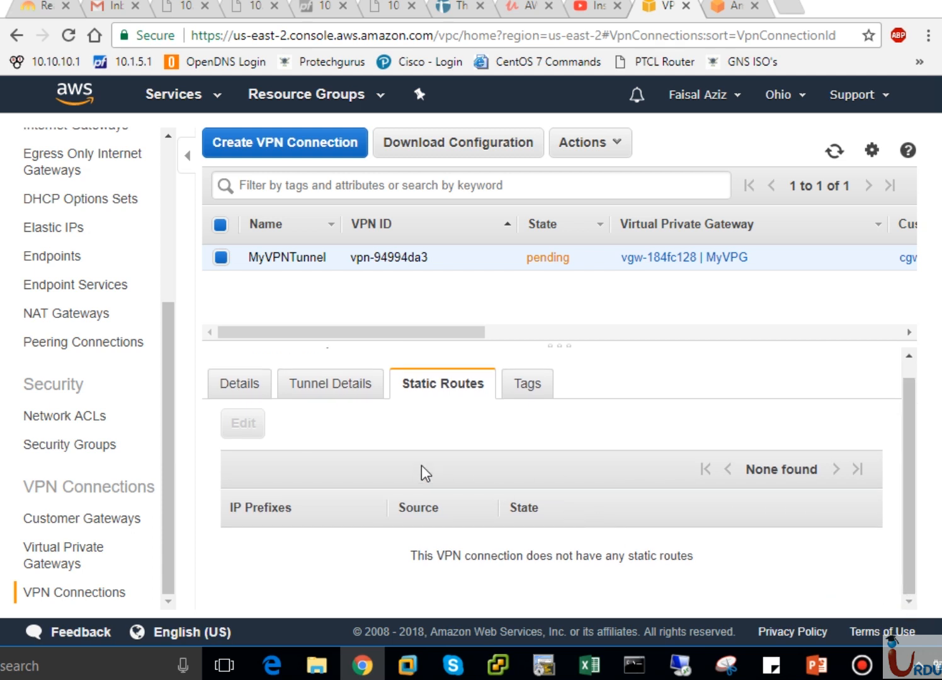
click(243, 430)
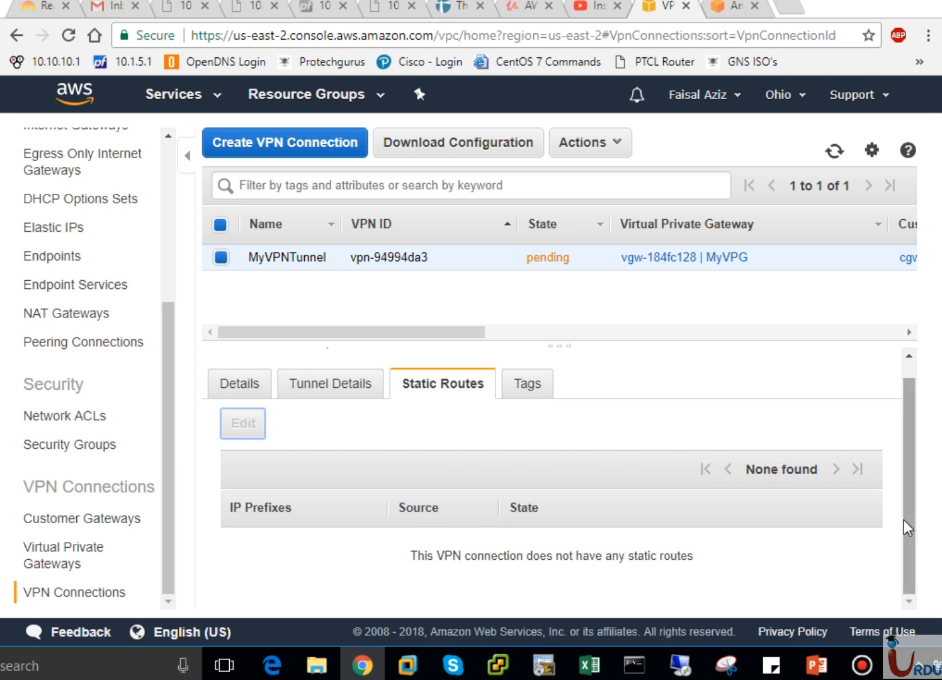
click(529, 381)
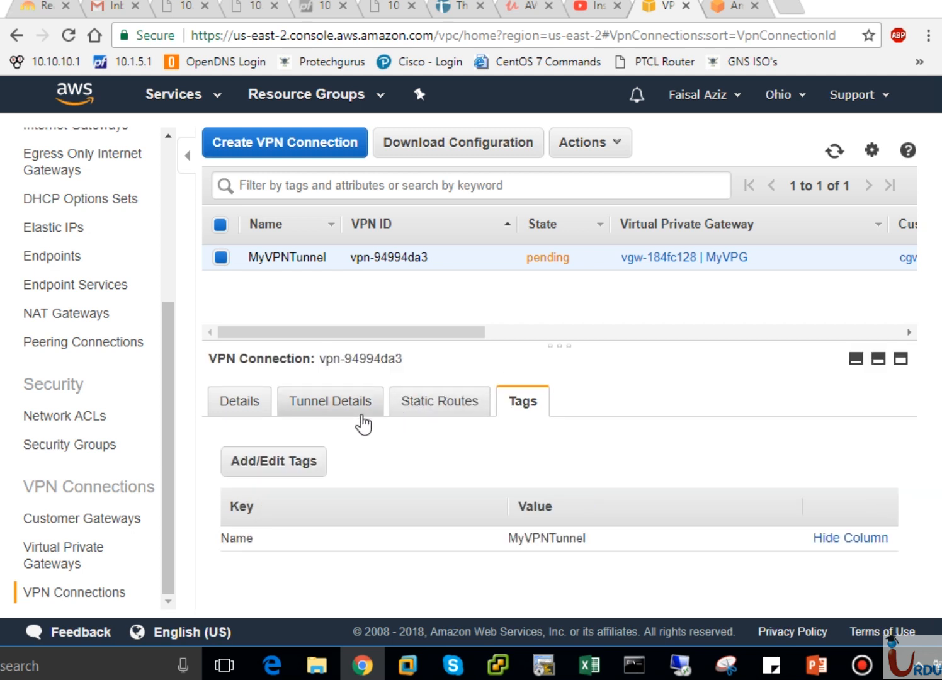
click(460, 399)
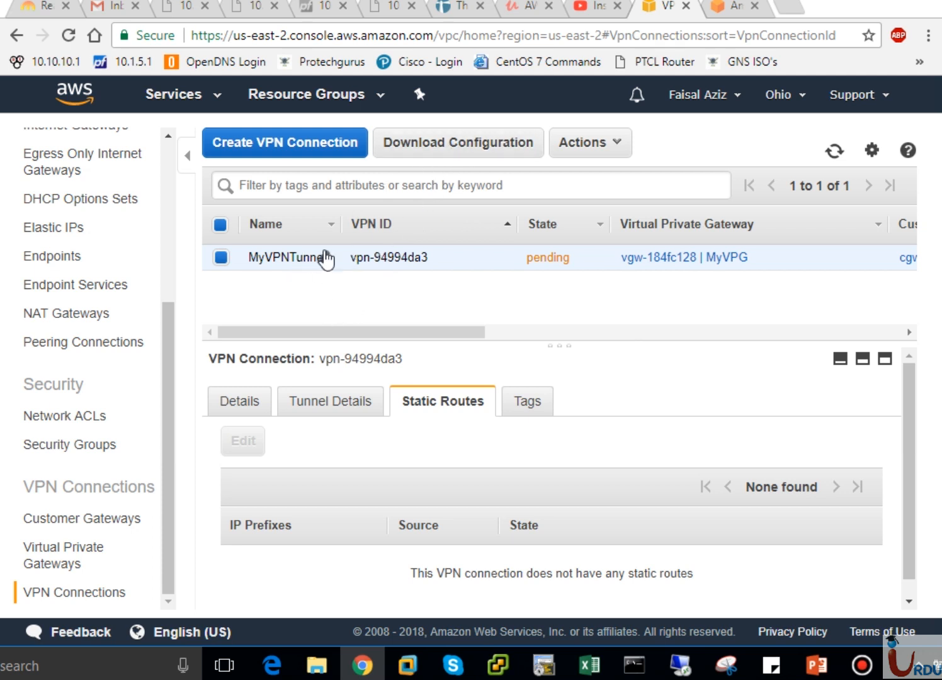
Open the configuration download for MyVPNTunnel and choose pfSense as the vendor
click(438, 143)
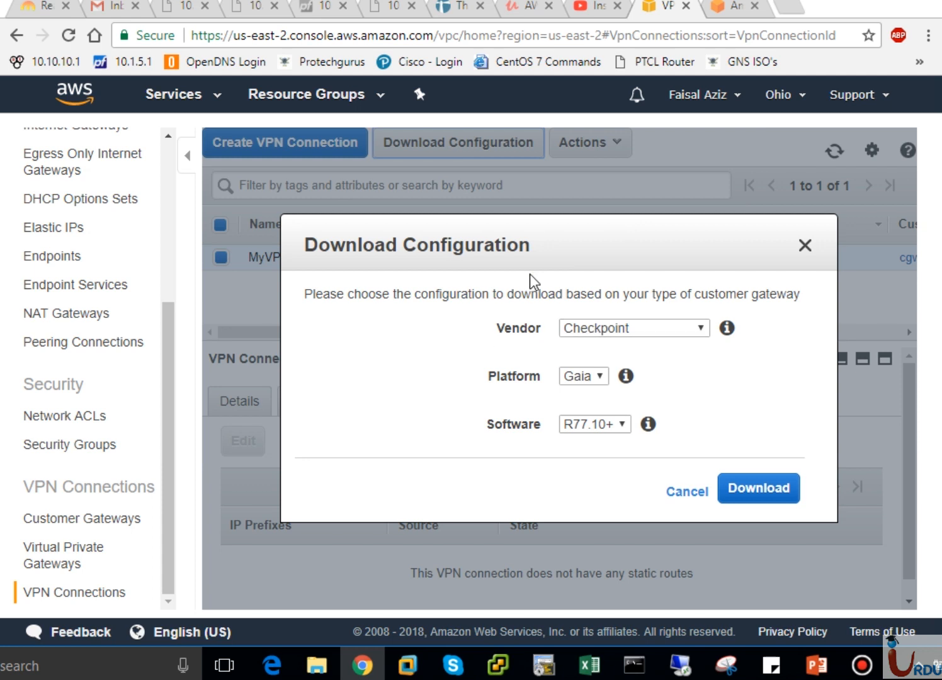
click(608, 327)
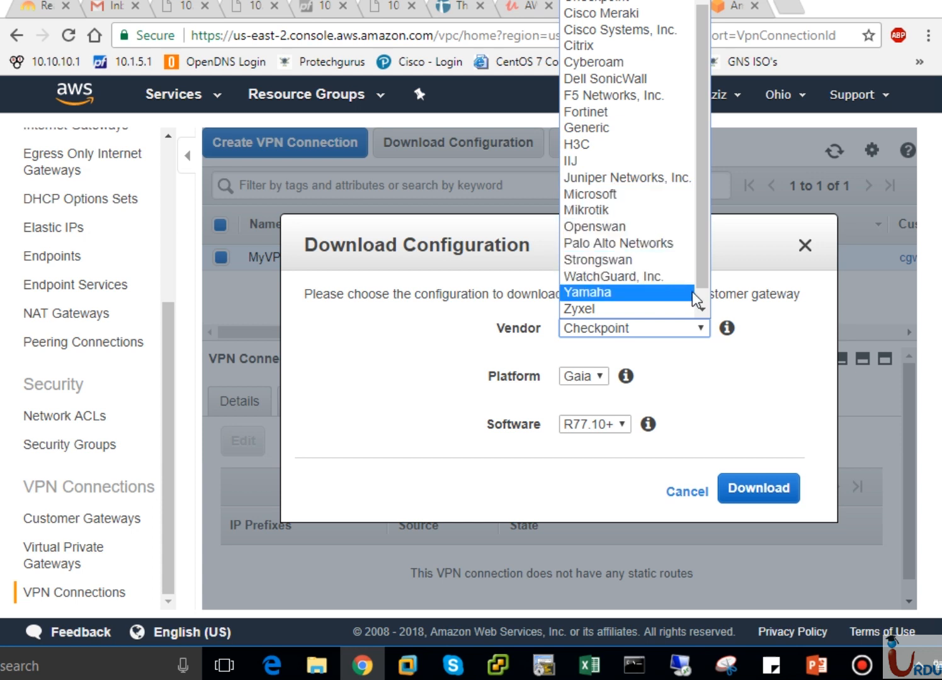
scroll(701, 297, down, 1)
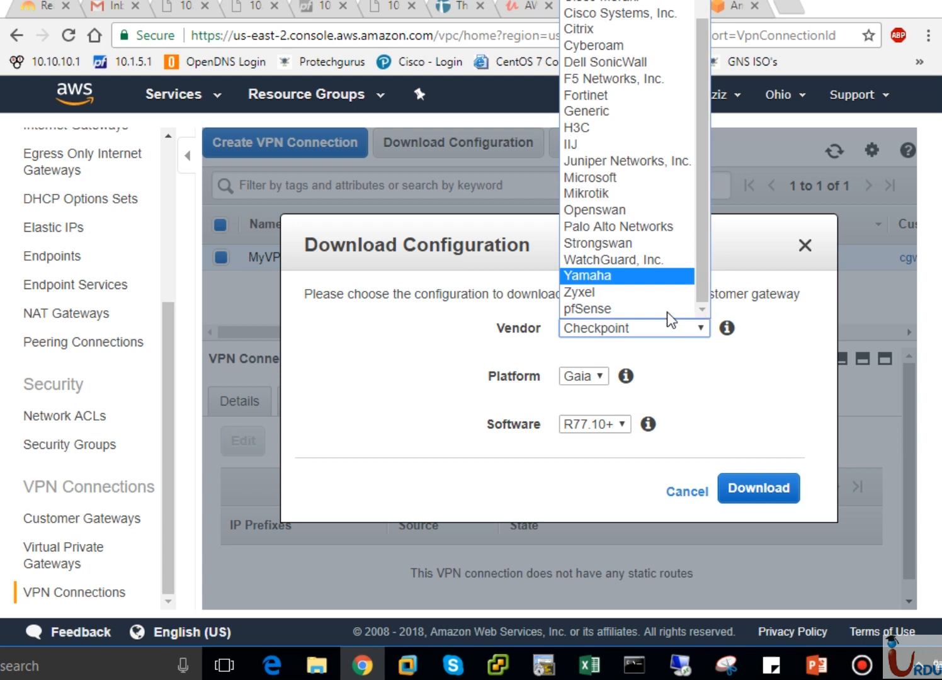
click(601, 309)
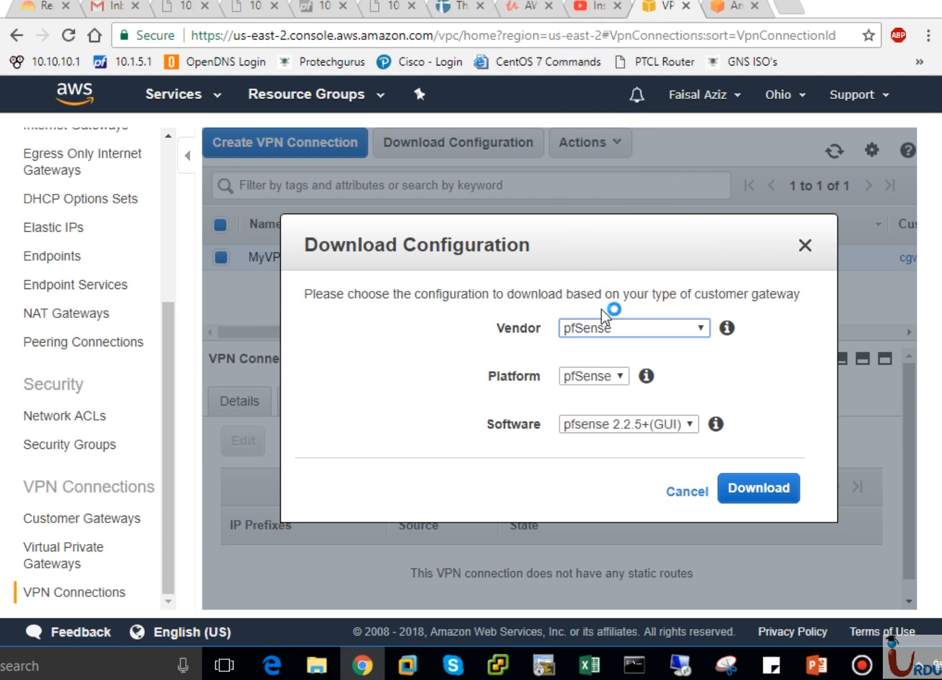
Check the platforms offered for vendor Cisco Systems, Inc. and switch the vendor back to pfSense
click(644, 327)
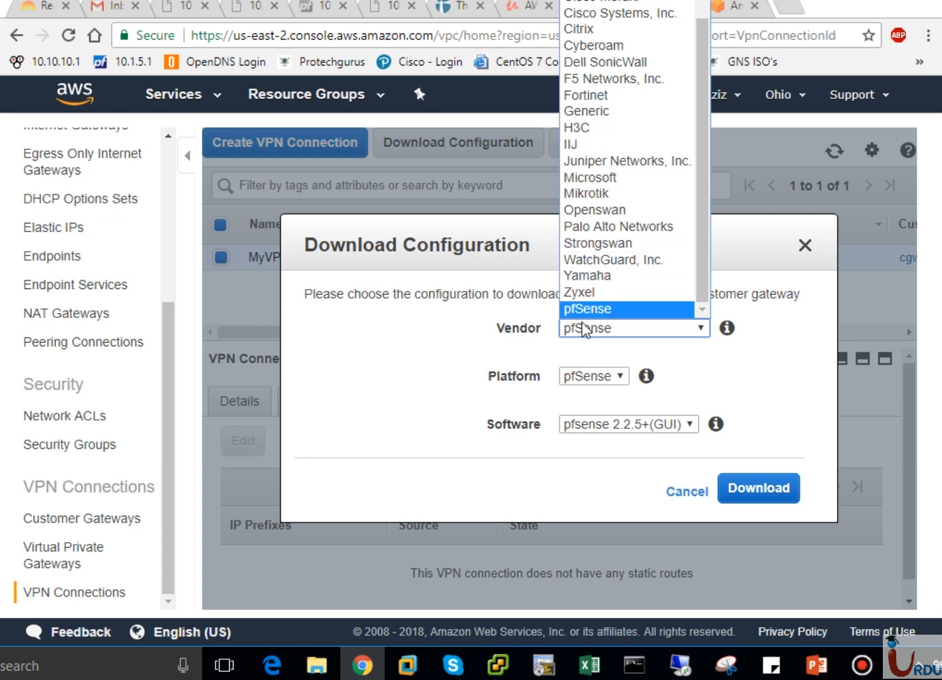
click(586, 18)
click(629, 377)
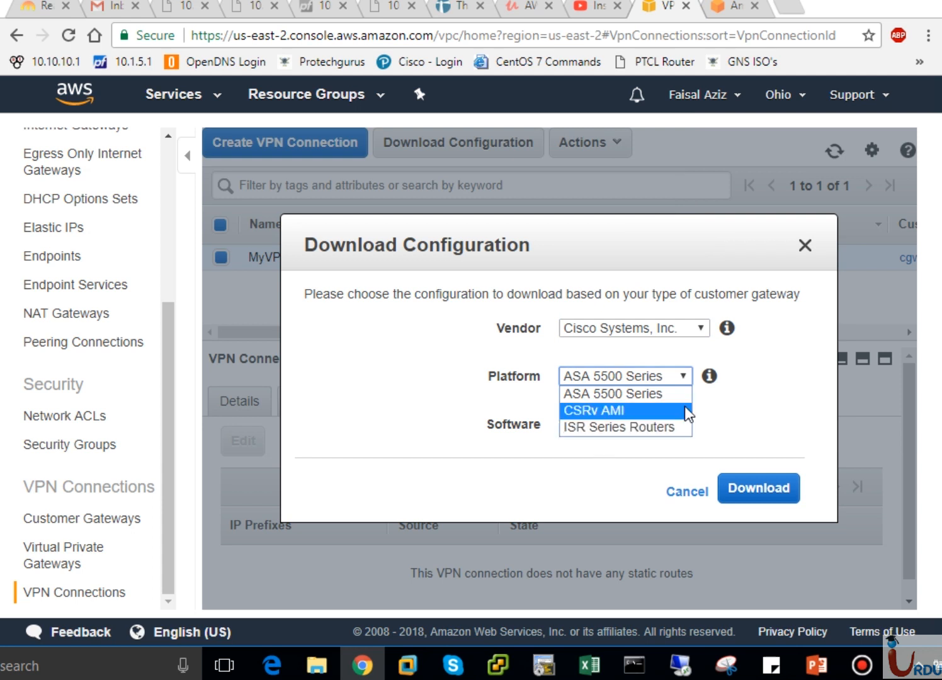
click(746, 393)
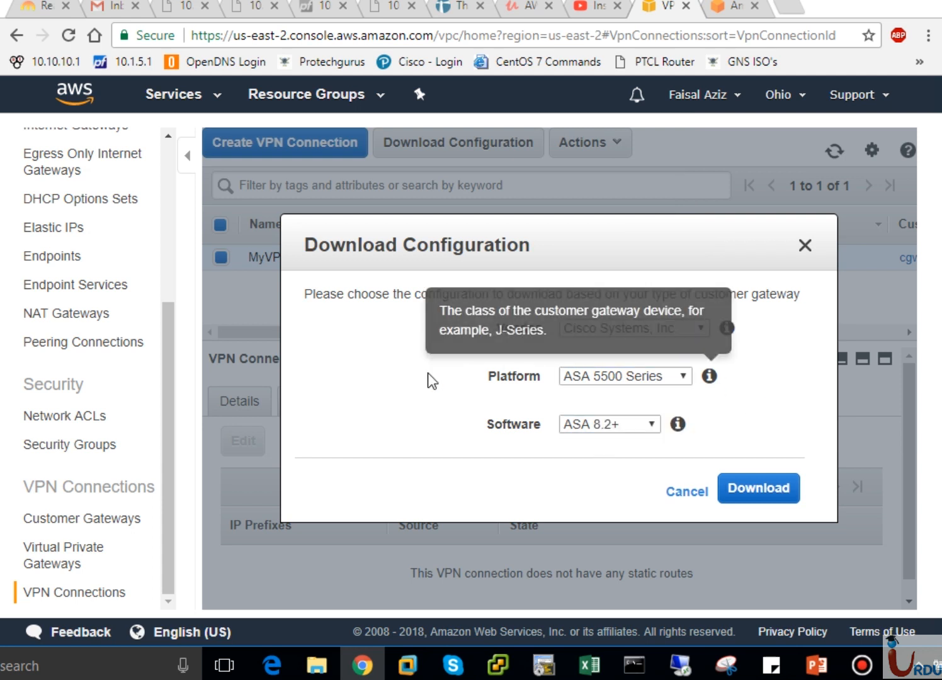
click(638, 327)
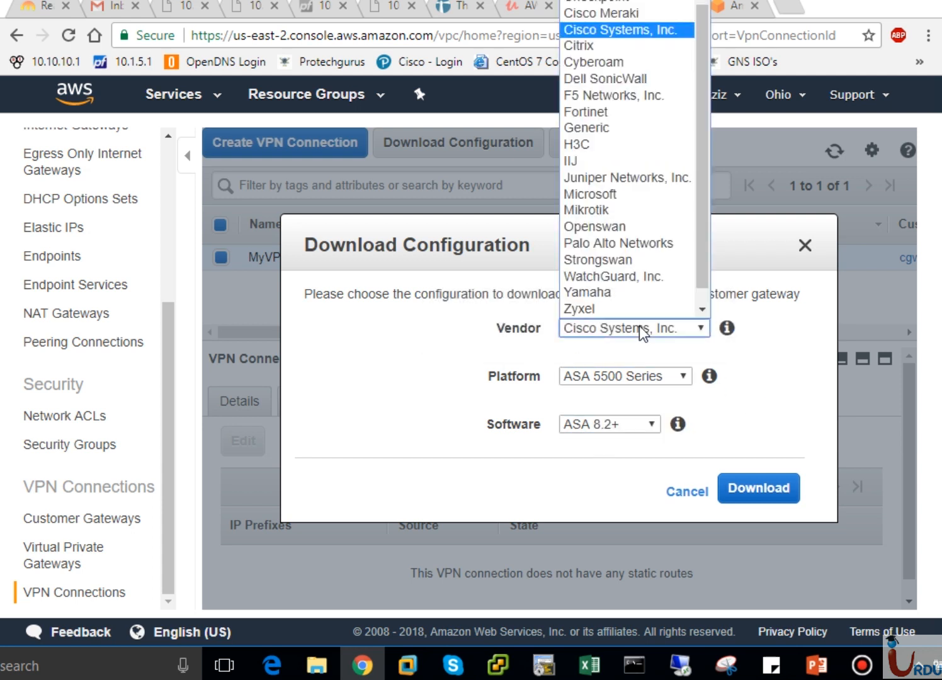
click(699, 314)
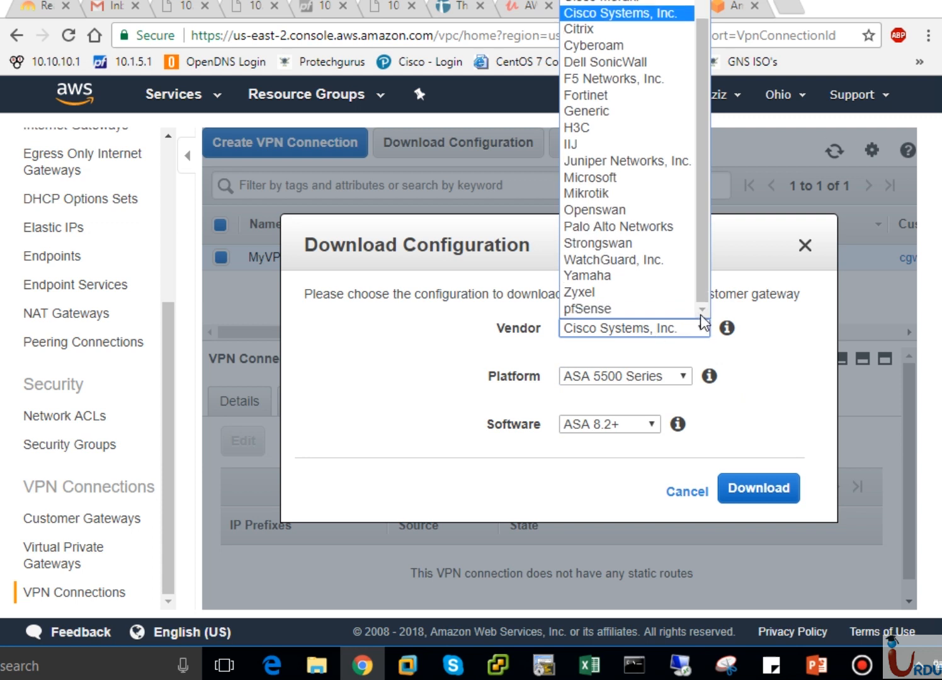
click(631, 309)
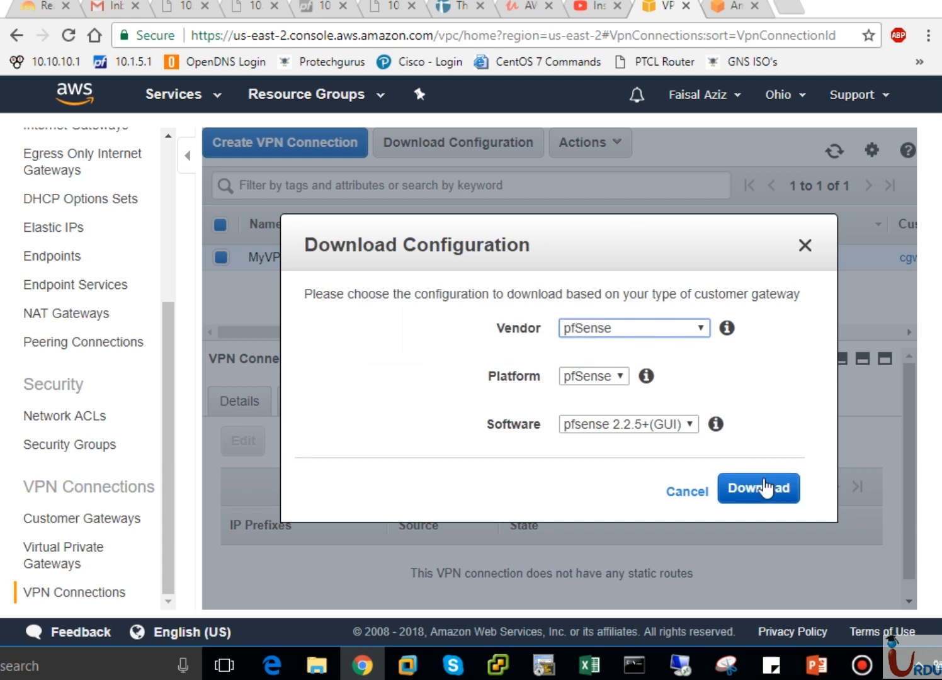
Download the VPN configuration file for platform pfSense and software pfsense 2.2.5+(GUI)
click(576, 376)
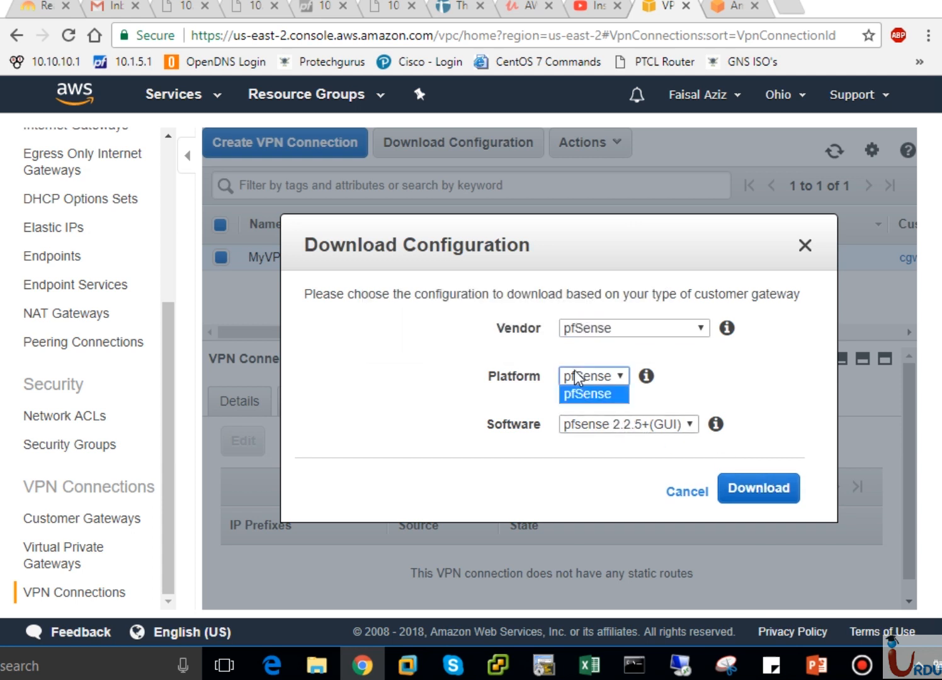
click(574, 375)
click(607, 426)
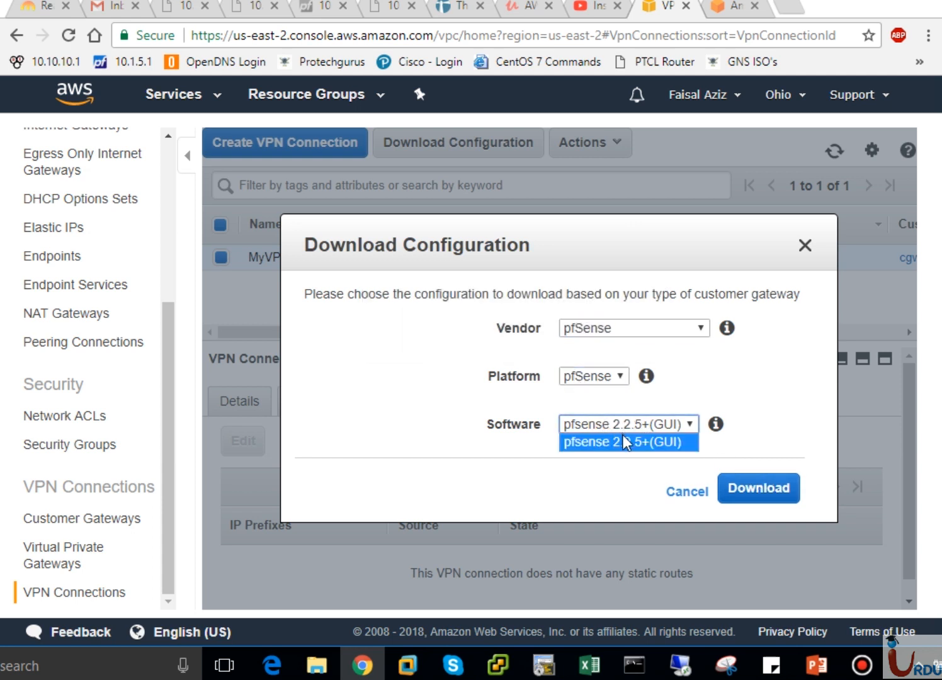
click(625, 442)
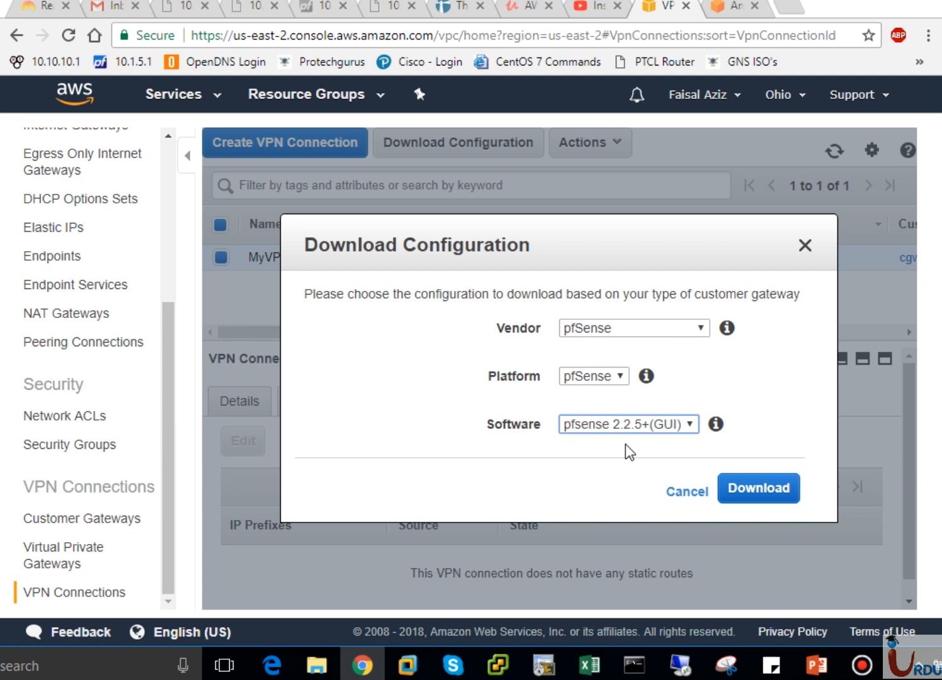
click(749, 491)
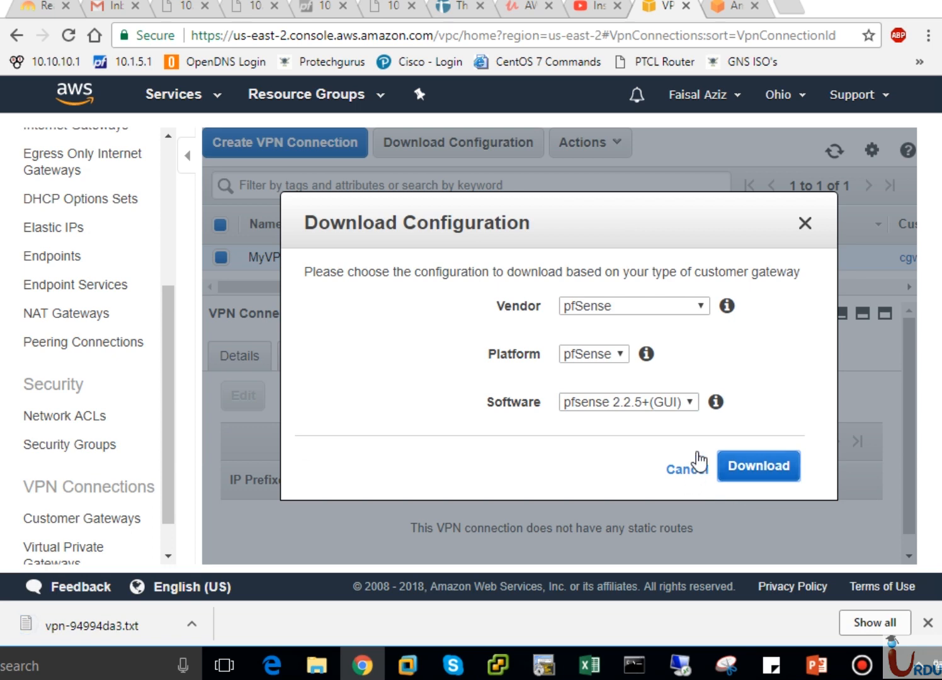
Close the configuration download dialog and view the downloaded vpn-94994da3.txt in an enlarged Notepad window, closing it when done
click(804, 224)
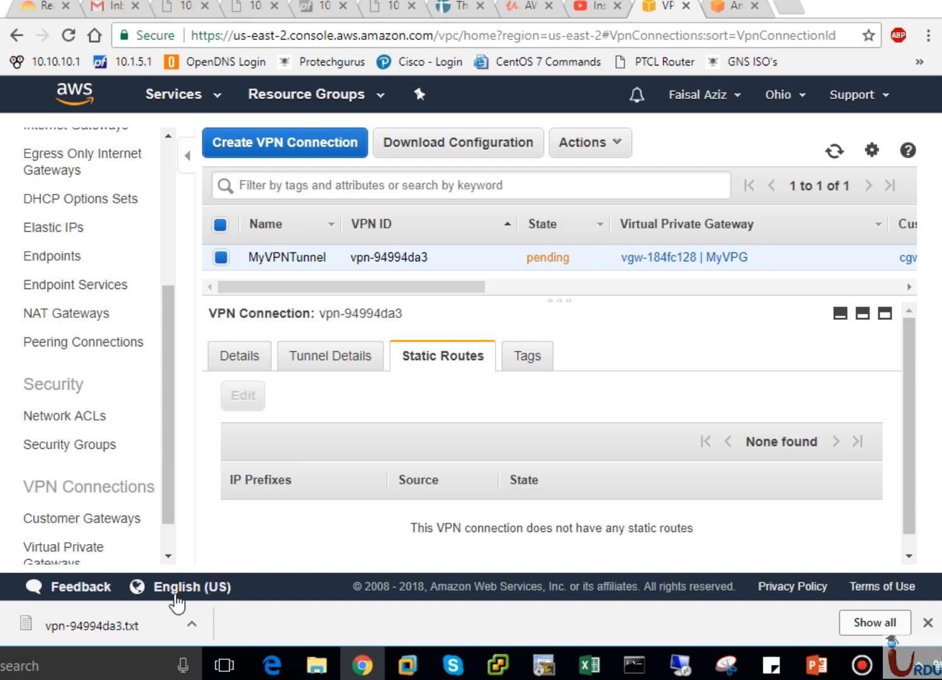
click(111, 614)
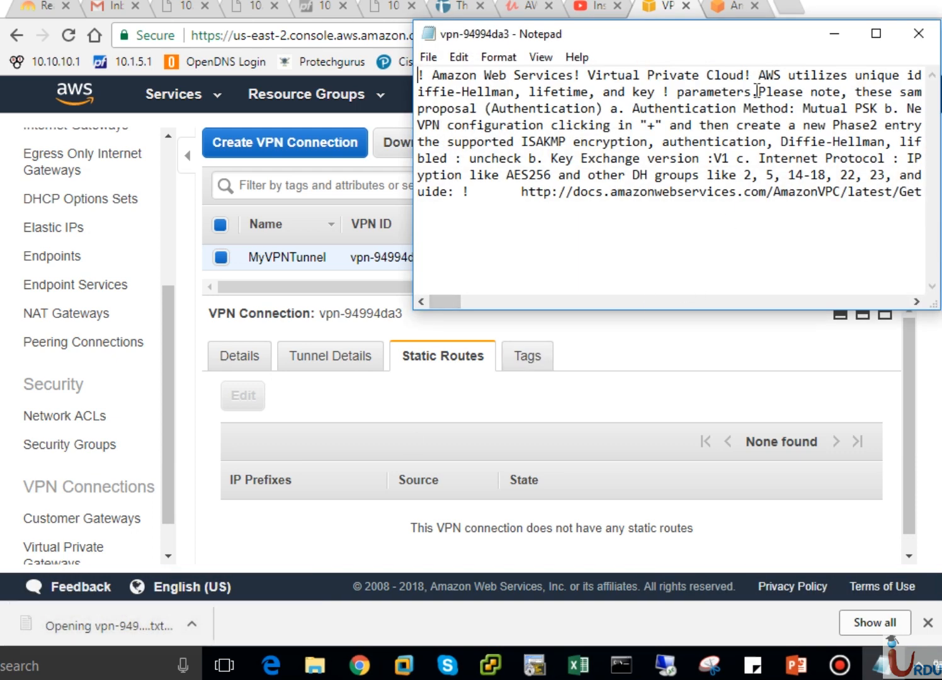
drag(740, 39, 484, 100)
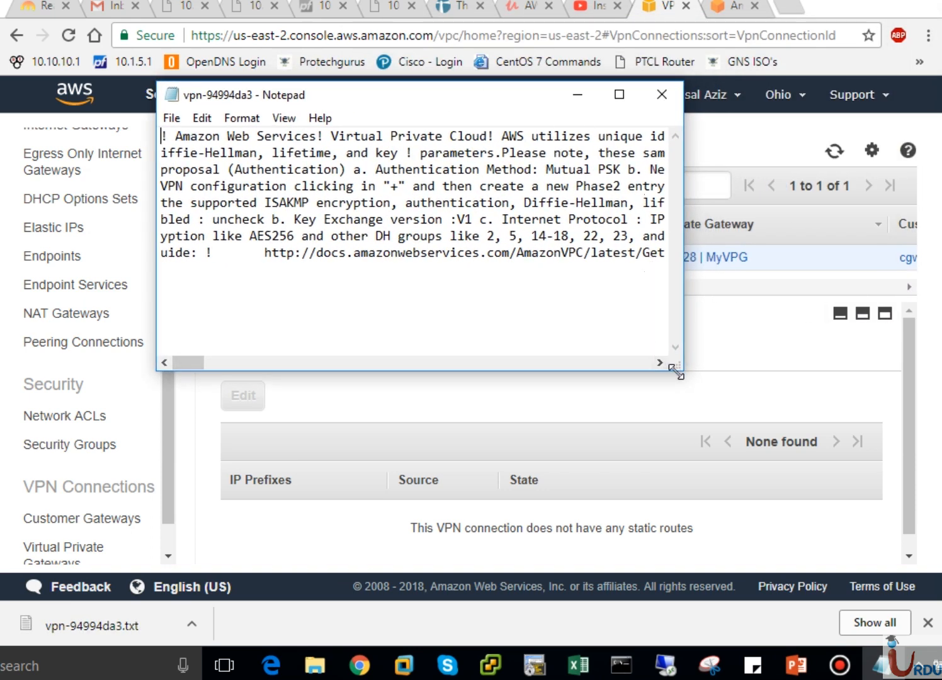
drag(678, 370, 920, 579)
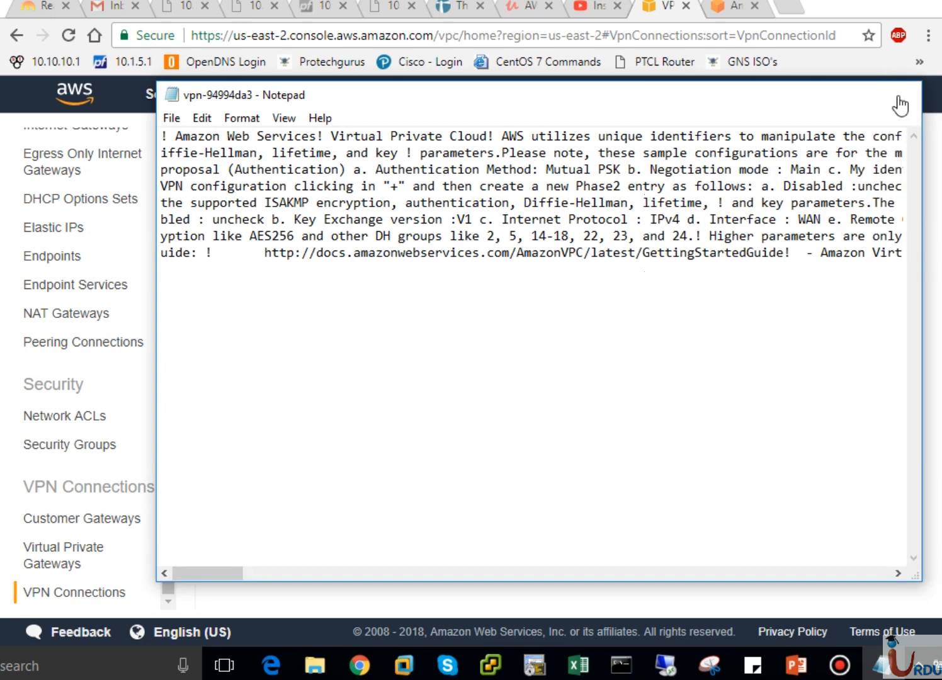
click(900, 96)
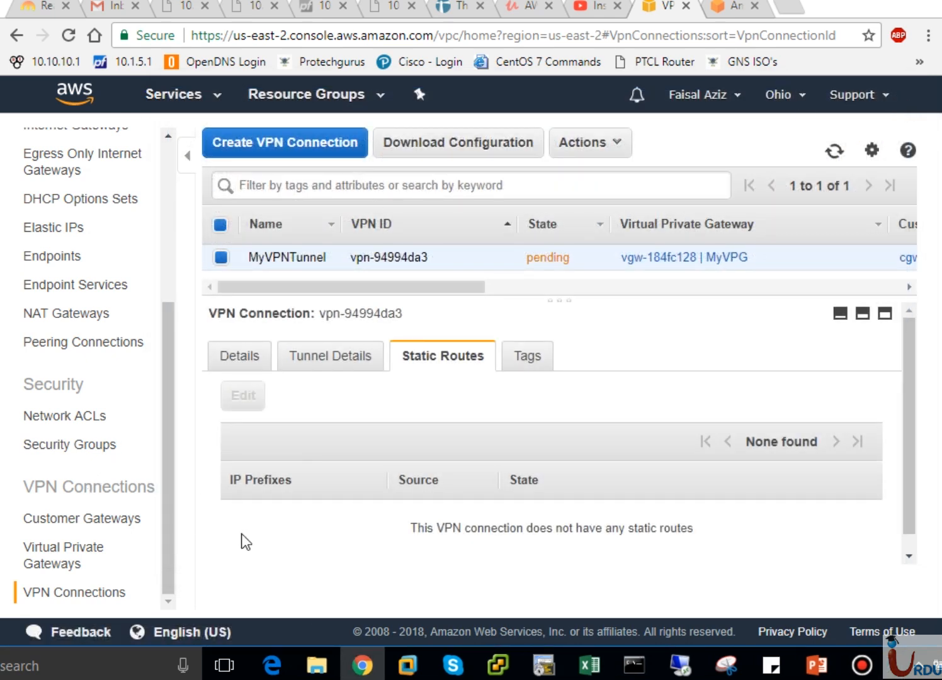
Open vpn-94994da3 from the Downloads folder in Notepad++, decline the update and enlarge the window to fit the screen
click(308, 668)
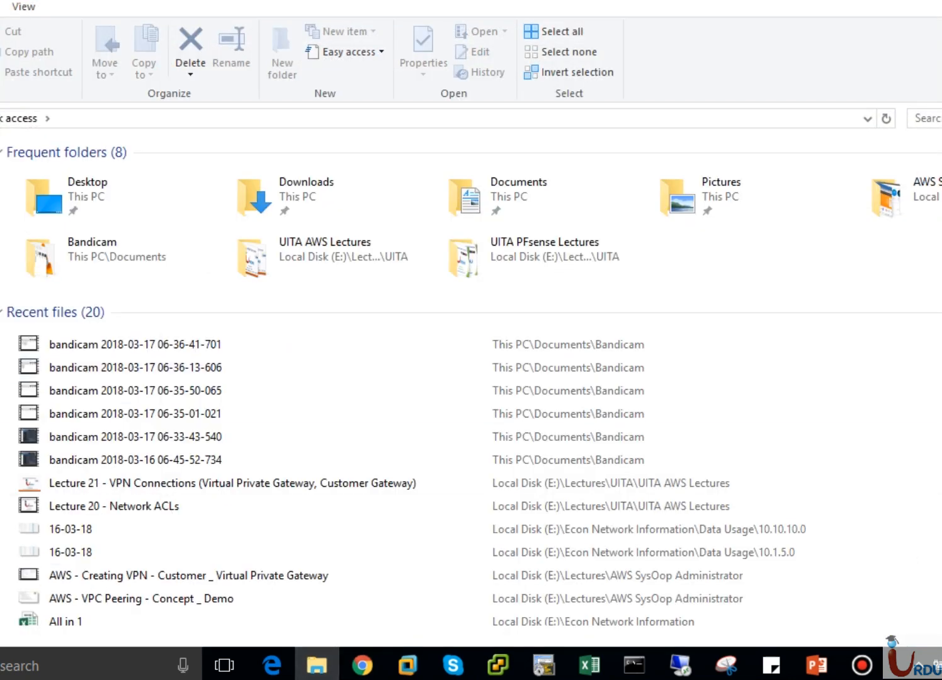
click(0, 185)
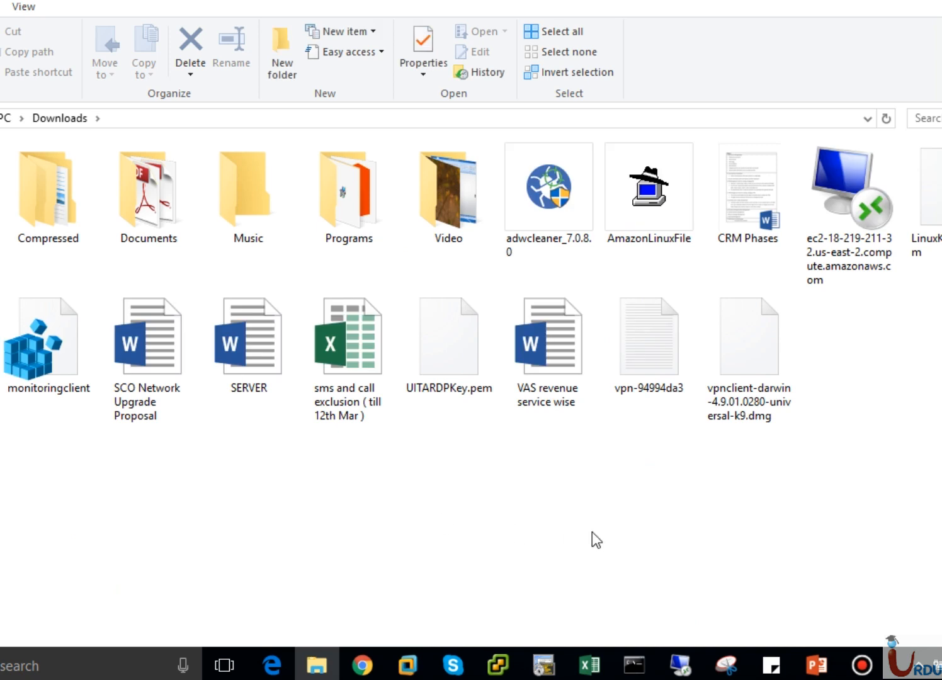
click(657, 376)
right_click(656, 376)
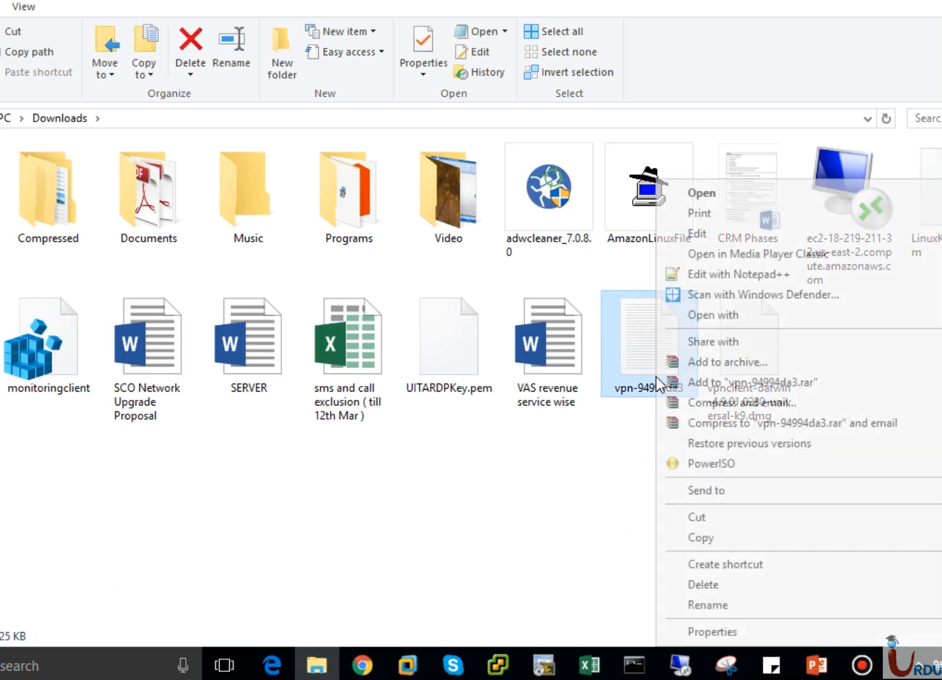
click(714, 274)
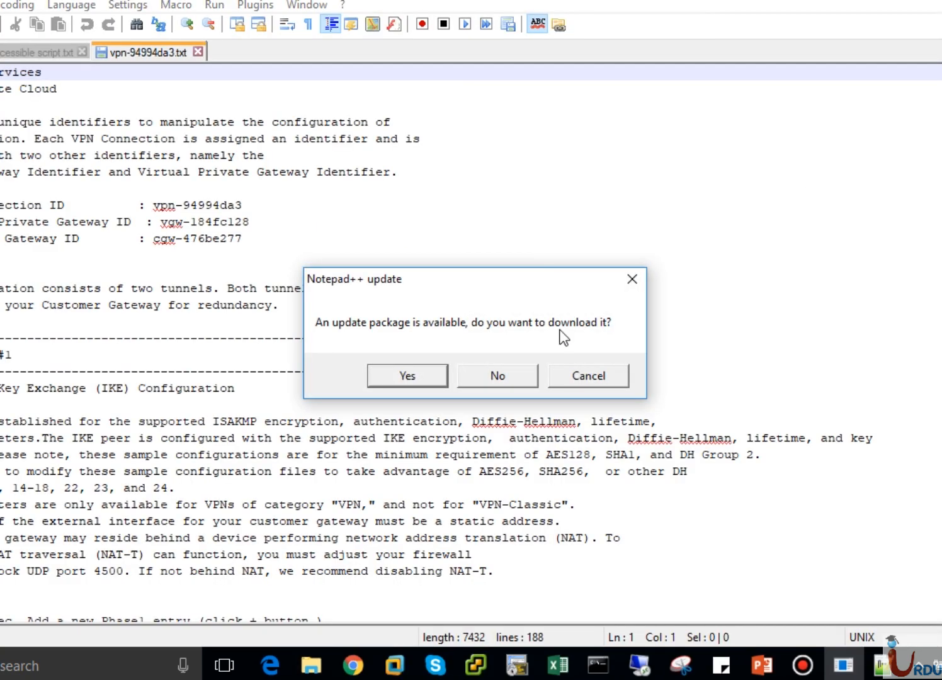
click(525, 378)
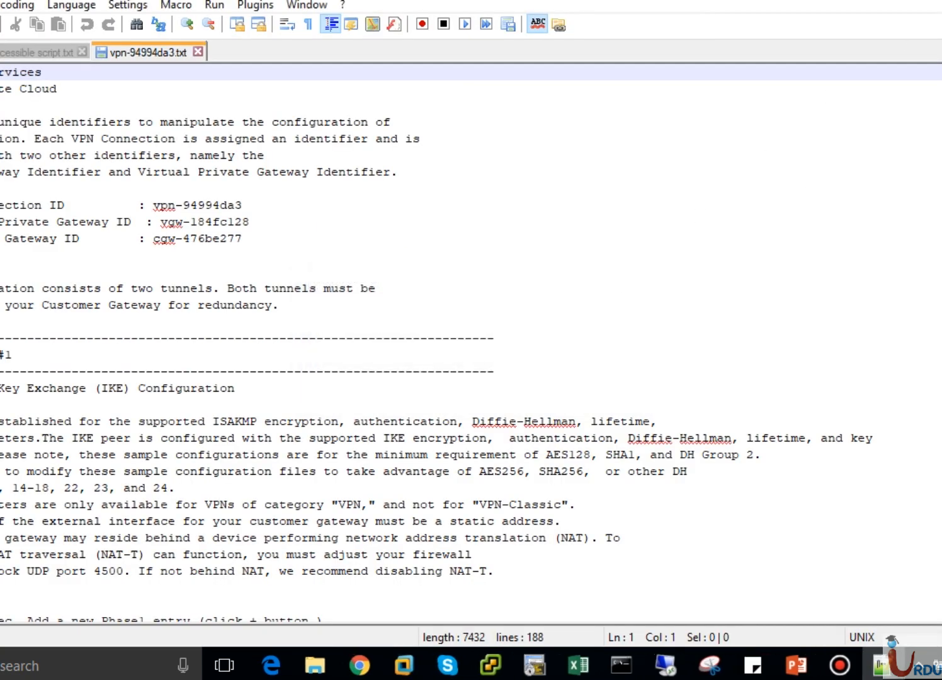
click(941, 0)
drag(402, 13, 531, 13)
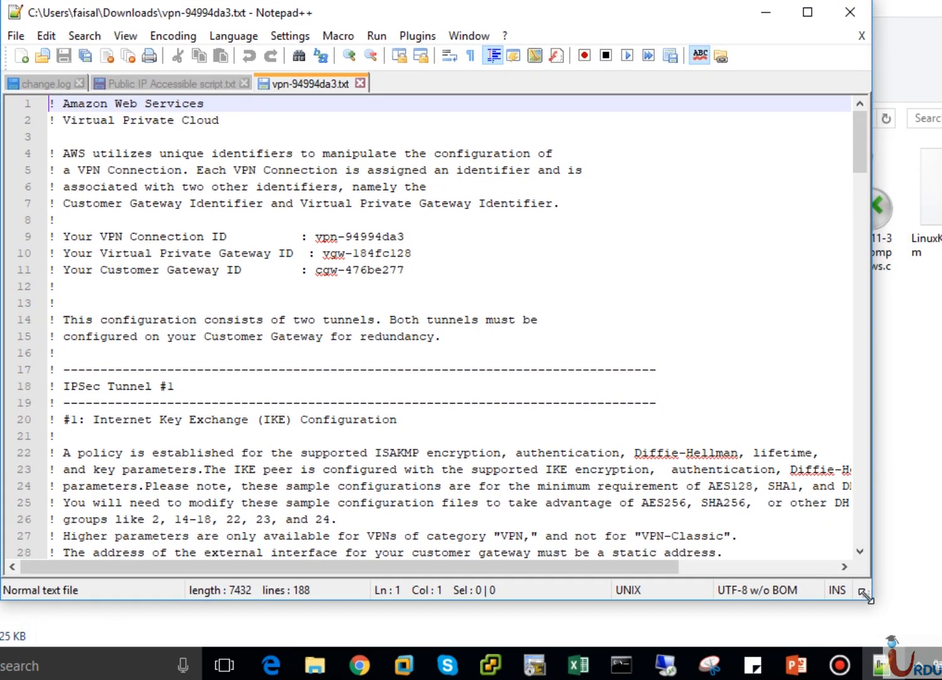
drag(866, 595, 922, 641)
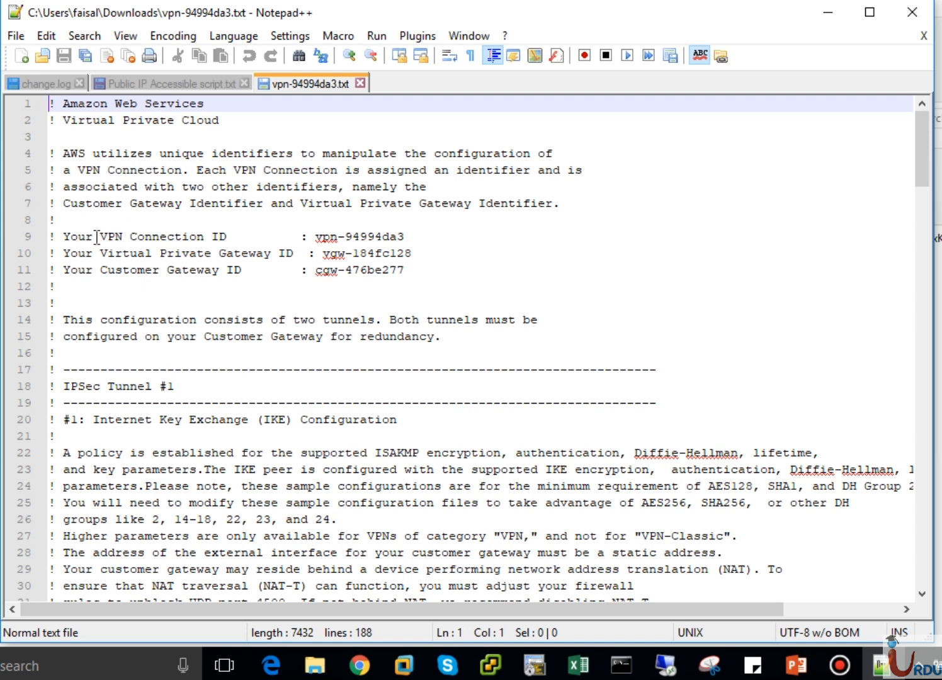
Examine the VPN connection and customer gateway identifiers at the beginning of the configuration file
drag(68, 237, 410, 240)
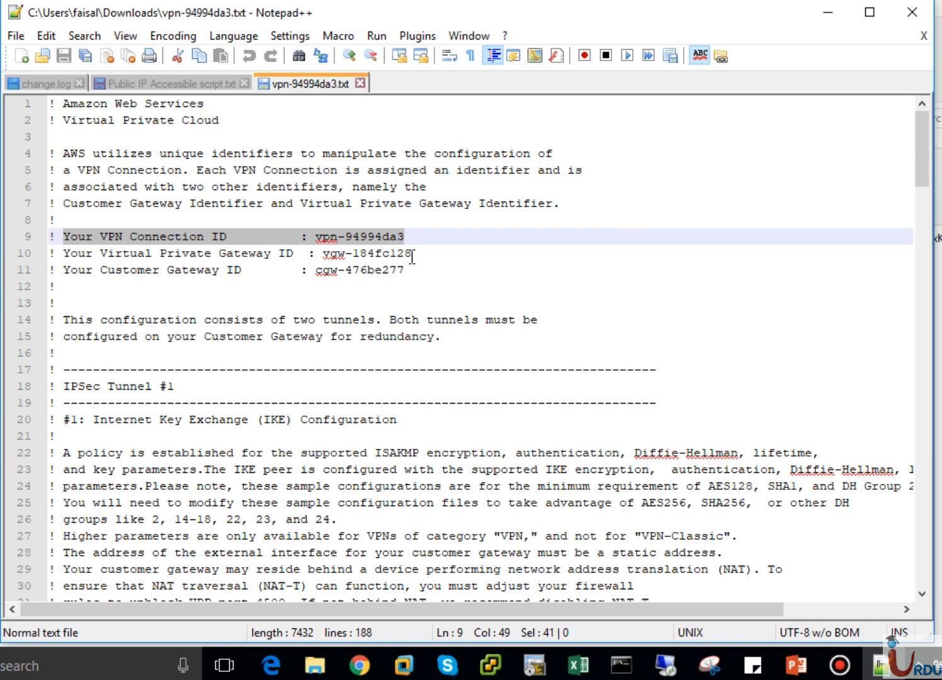
drag(405, 270, 315, 275)
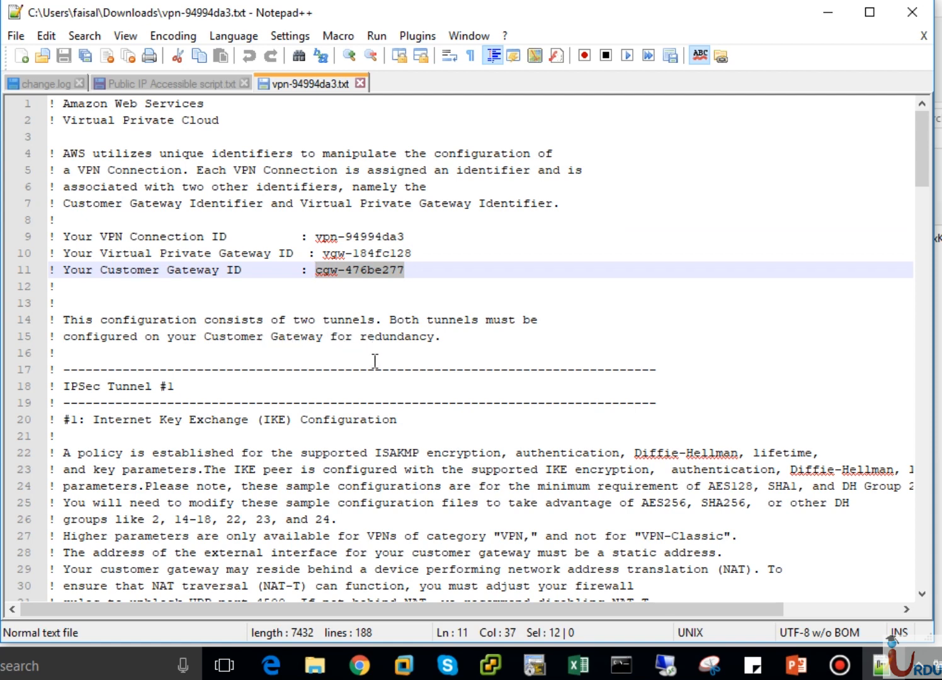
mouse_move(919, 173)
mouse_down()
mouse_move(927, 462)
mouse_move(917, 160)
mouse_up()
click(406, 291)
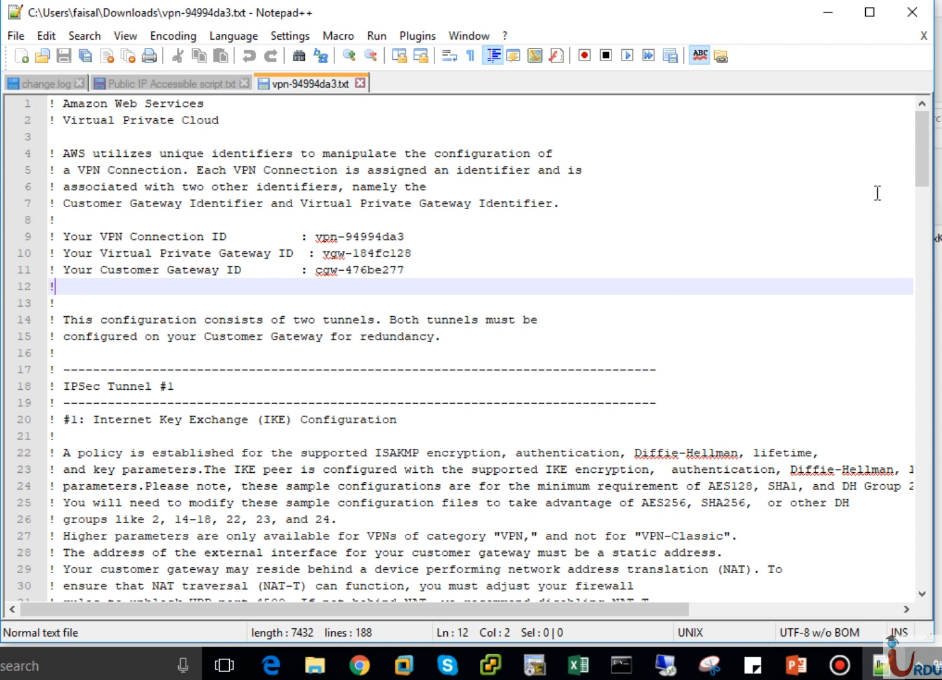
Examine the IKE notes for IPSec Tunnel #1, the instruction for adding a Phase1 entry and its remote gateway
drag(917, 163, 917, 201)
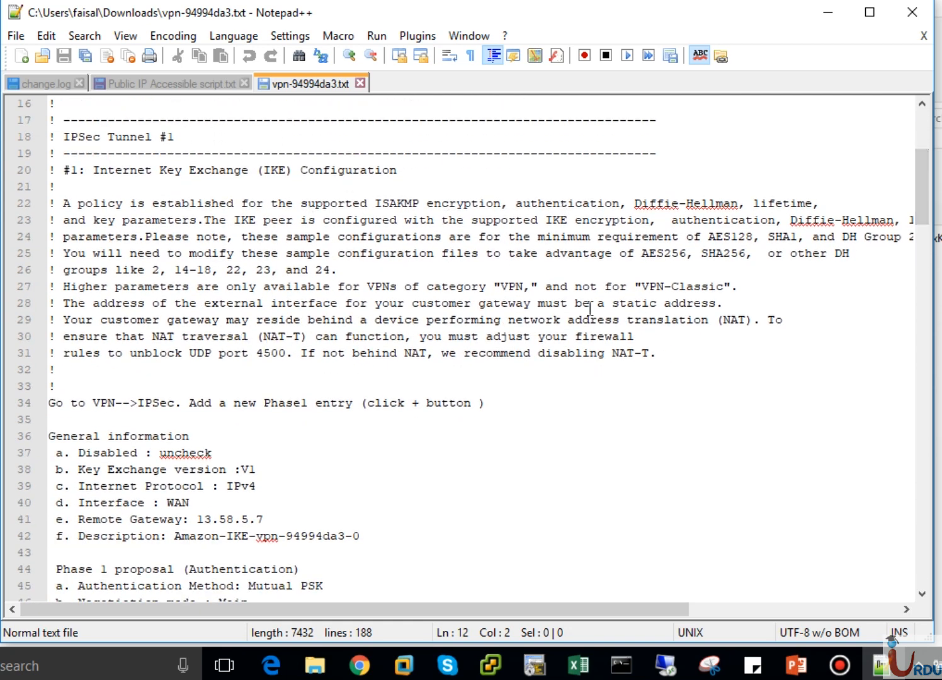
drag(923, 187, 923, 207)
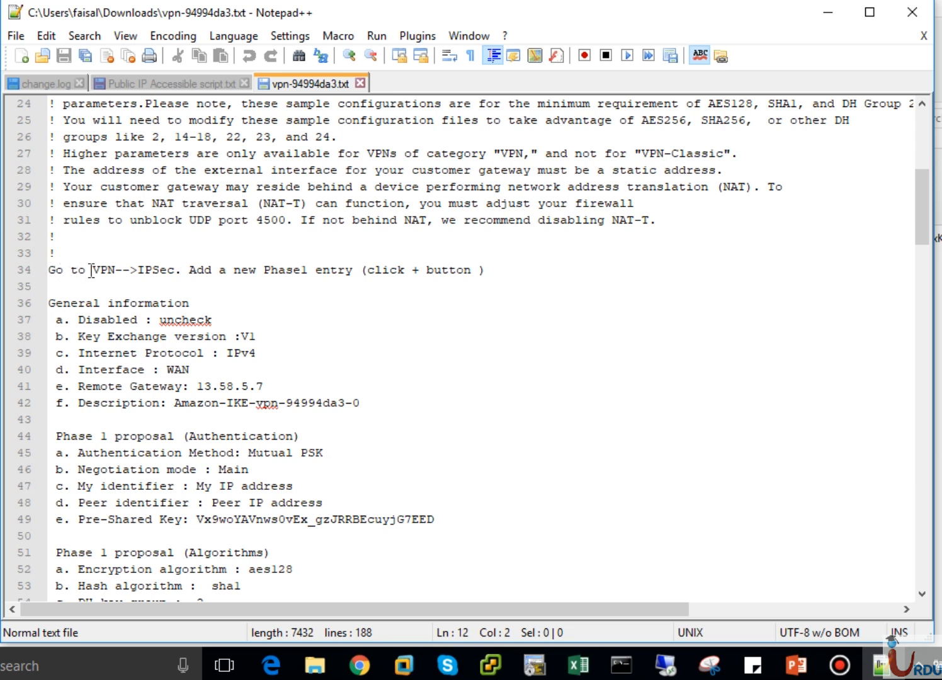
drag(92, 271, 457, 280)
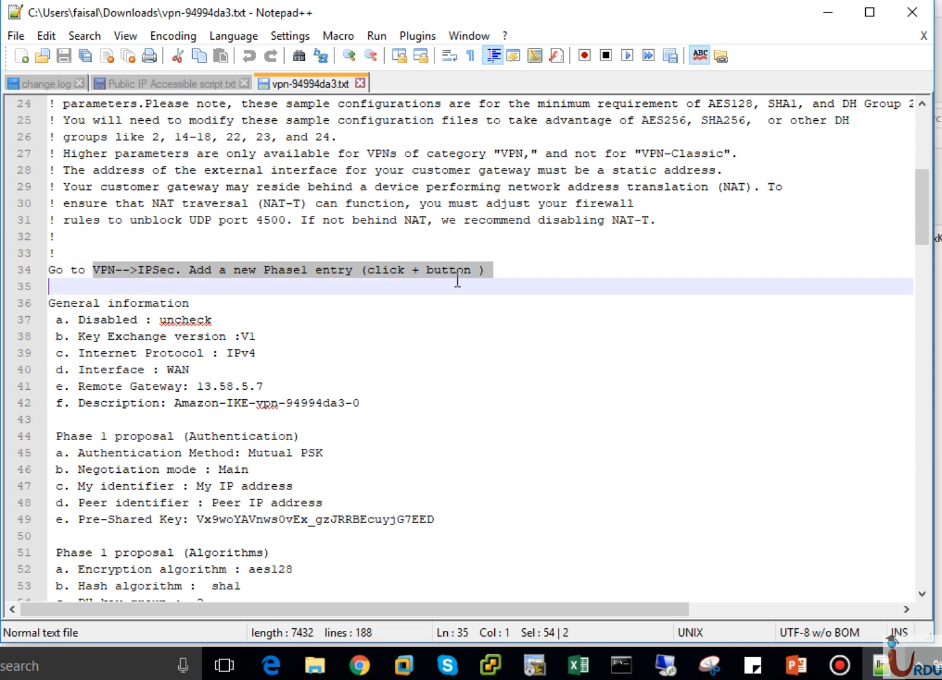
click(457, 280)
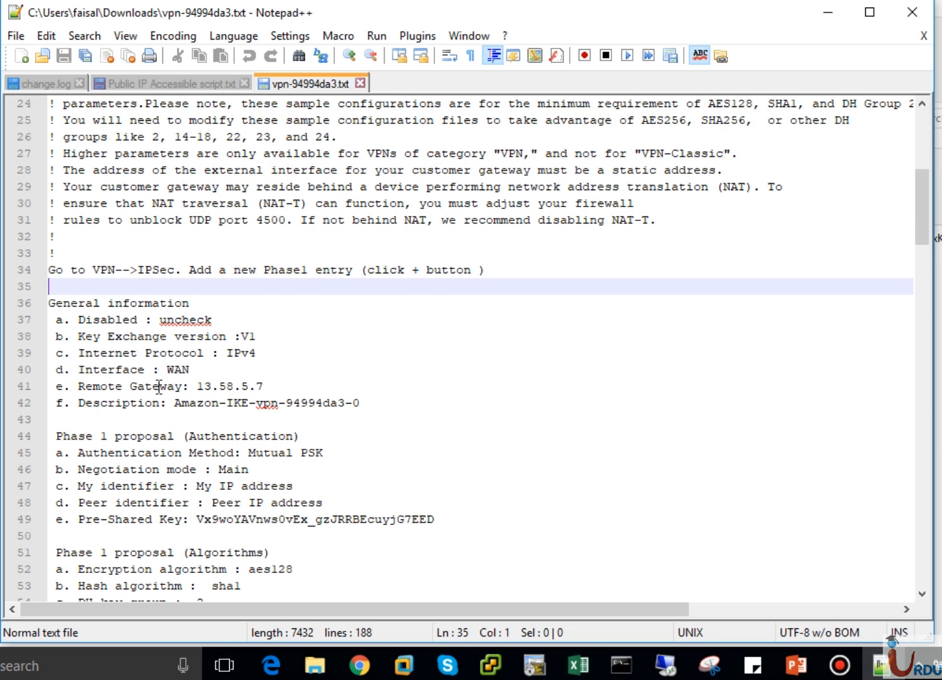
click(96, 386)
drag(92, 386, 255, 386)
click(255, 386)
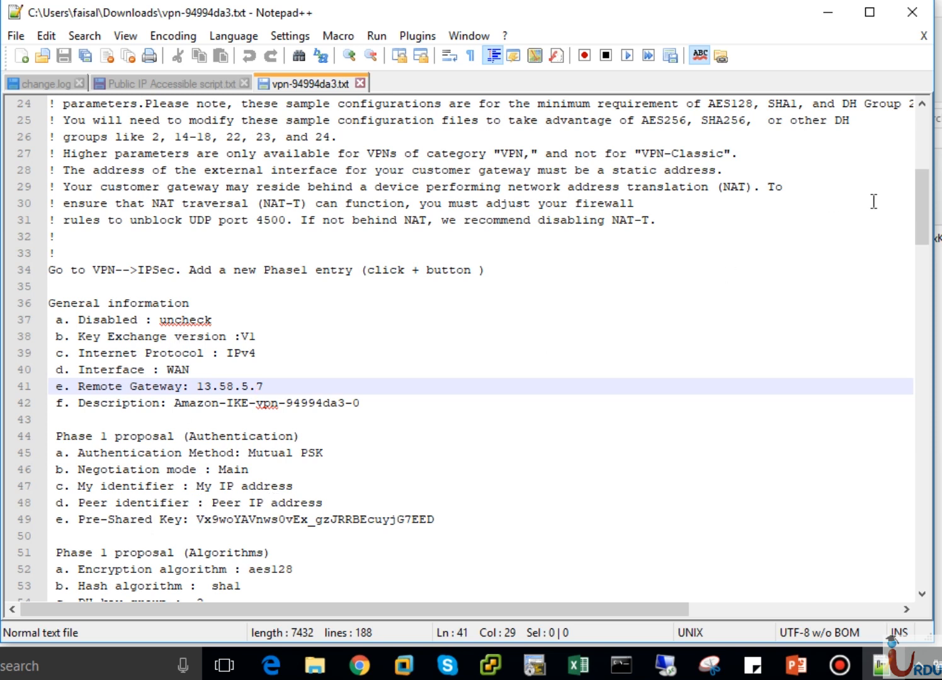
Examine the Phase 1 proposals, advanced options and Phase 2 settings of IPSec Tunnel #1
drag(919, 222, 917, 258)
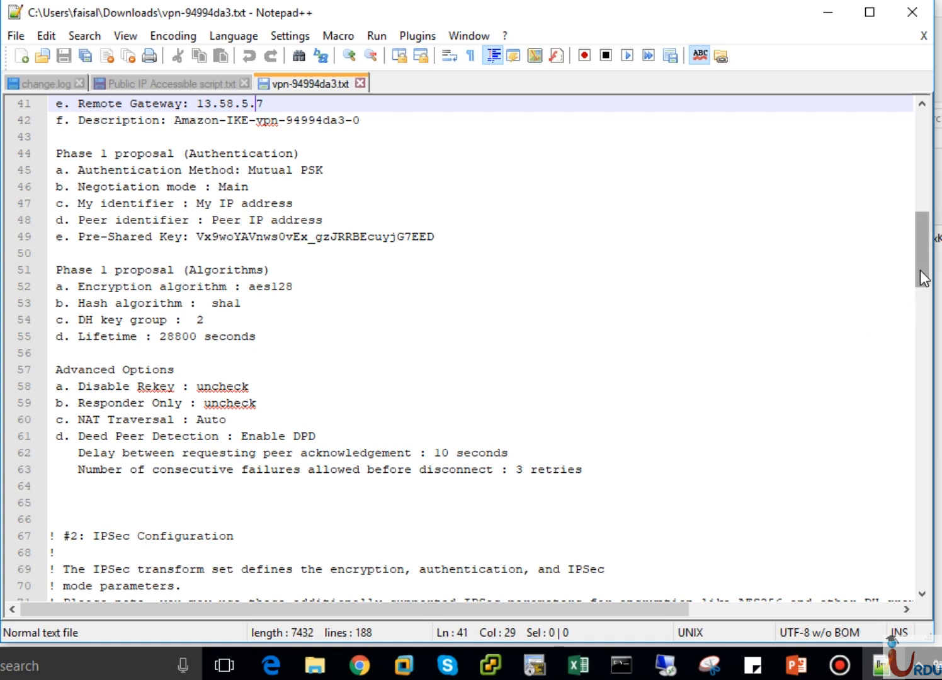
drag(920, 276, 923, 332)
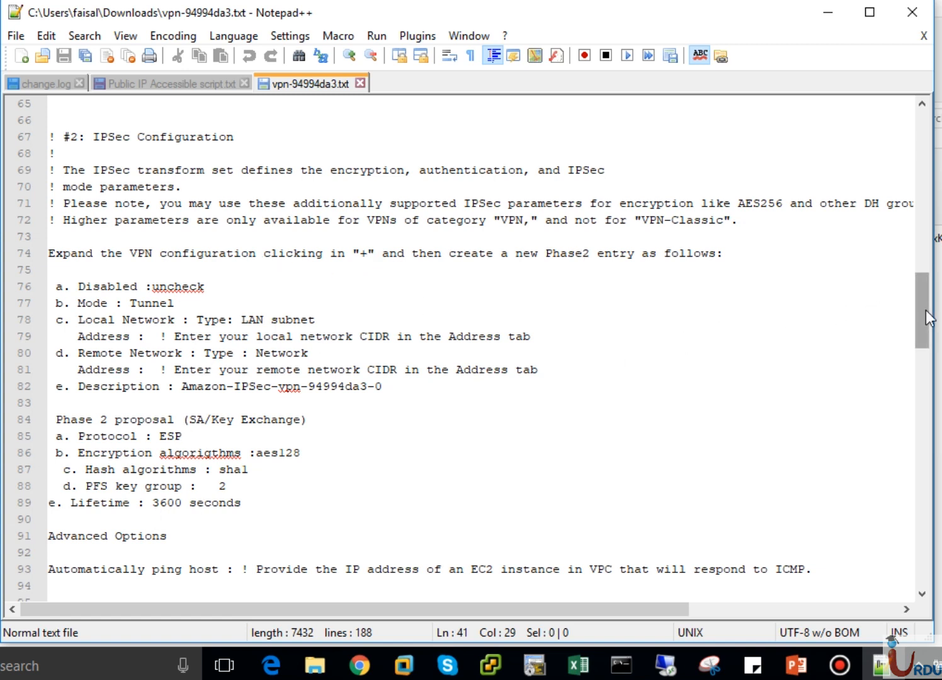
drag(926, 309, 927, 369)
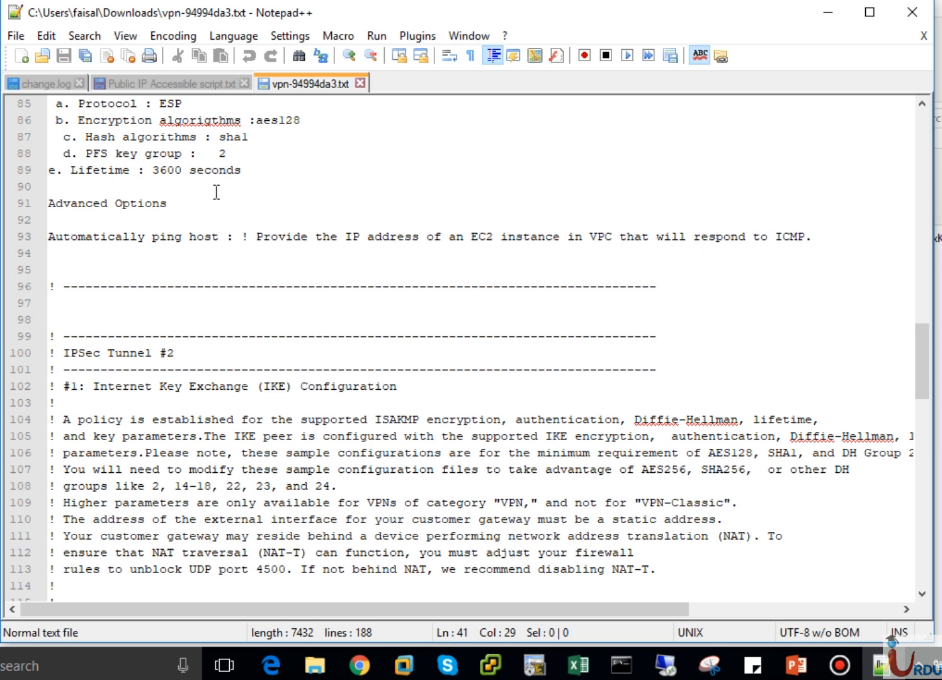
drag(202, 189, 122, 137)
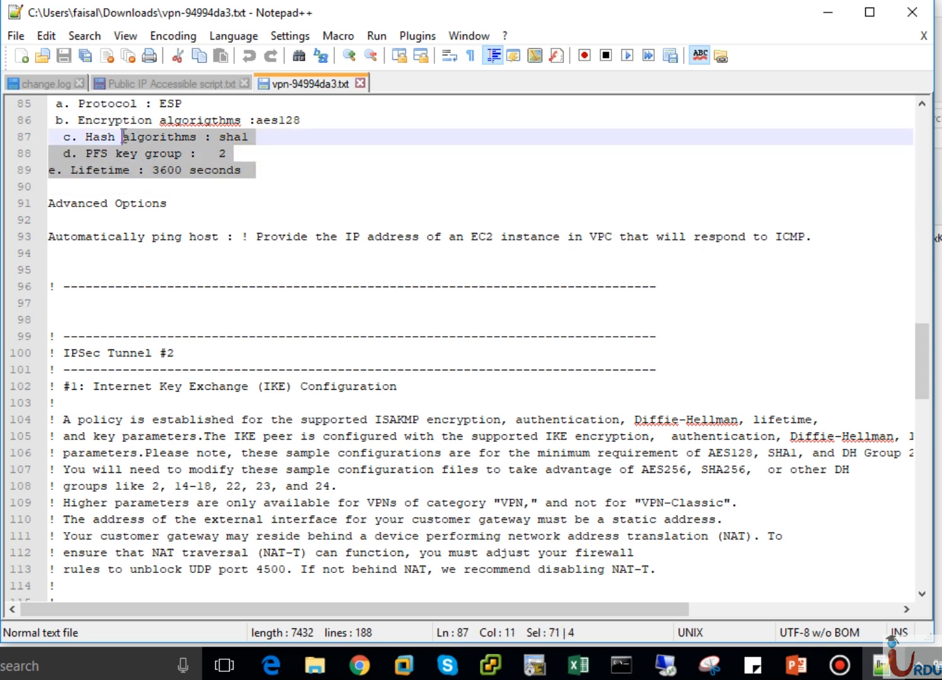
click(252, 205)
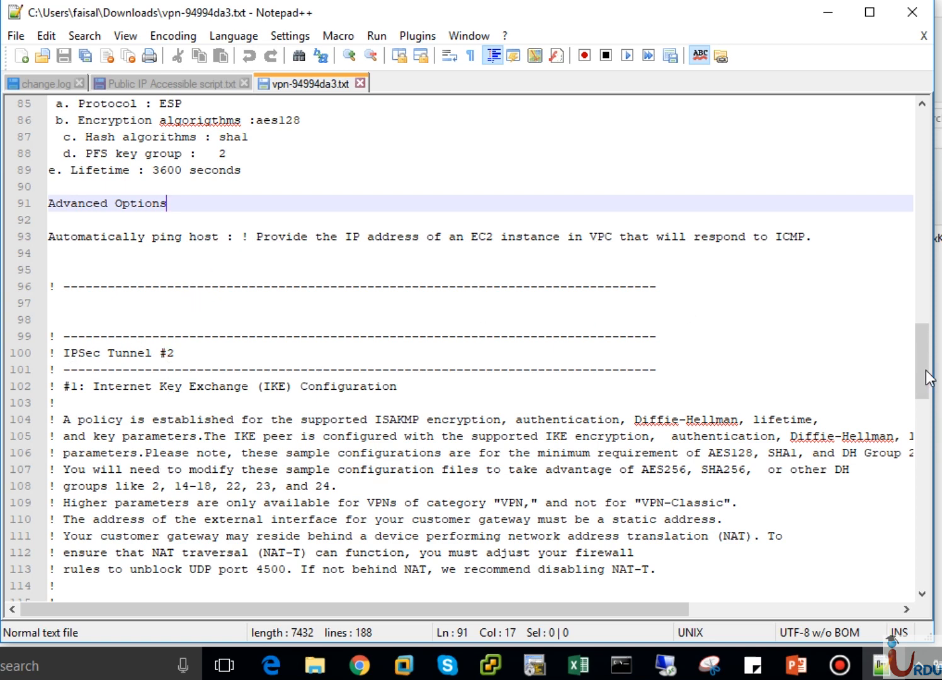
Examine the IPSec Tunnel #2 section, including its remote gateway, Phase 1 proposals and IPSec configuration
drag(923, 369, 923, 445)
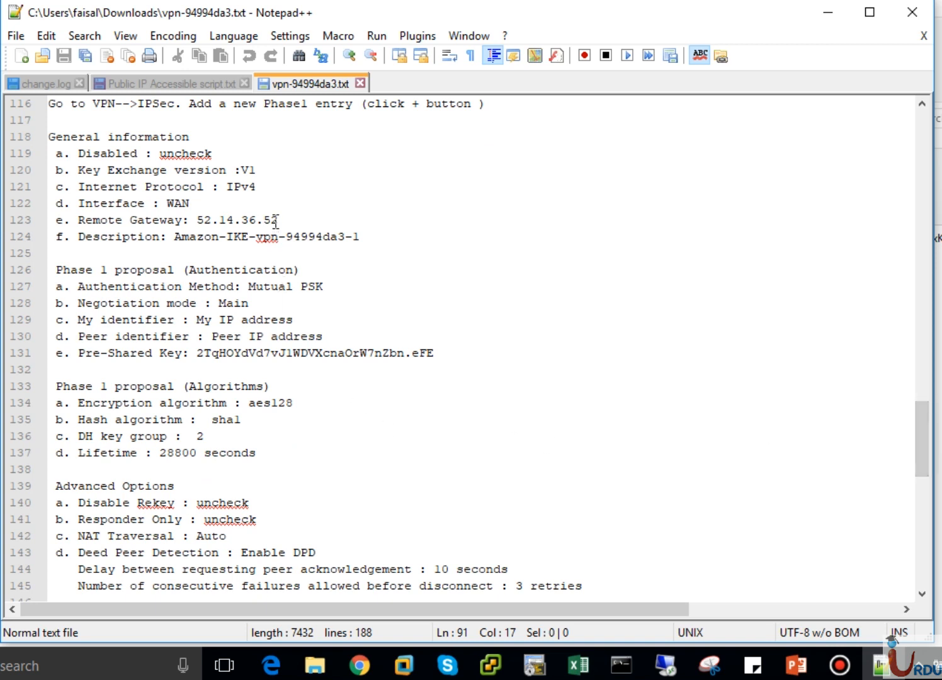
drag(270, 220, 202, 221)
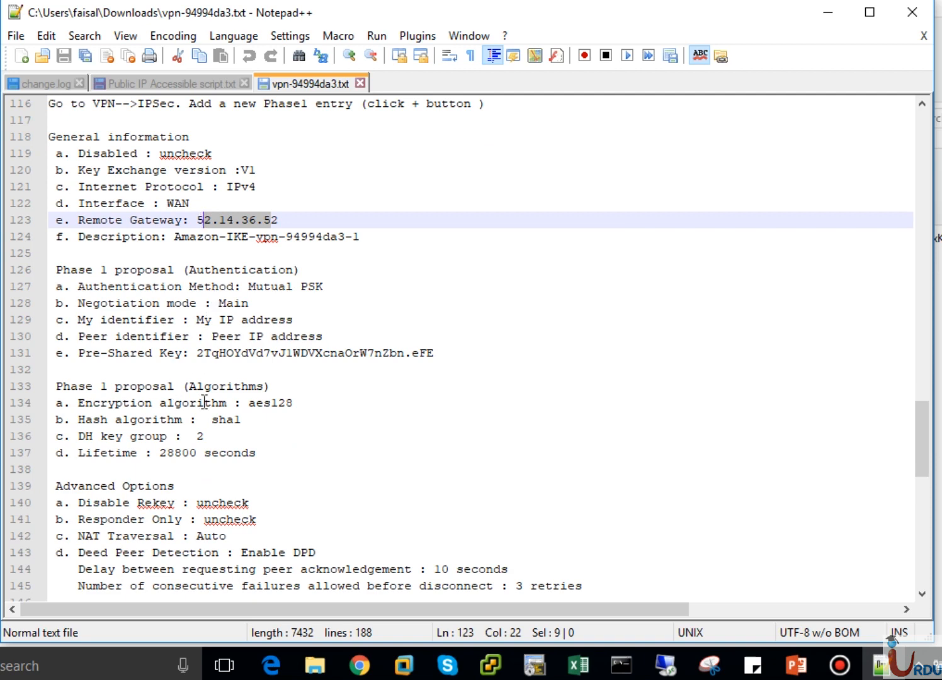
drag(922, 438, 920, 488)
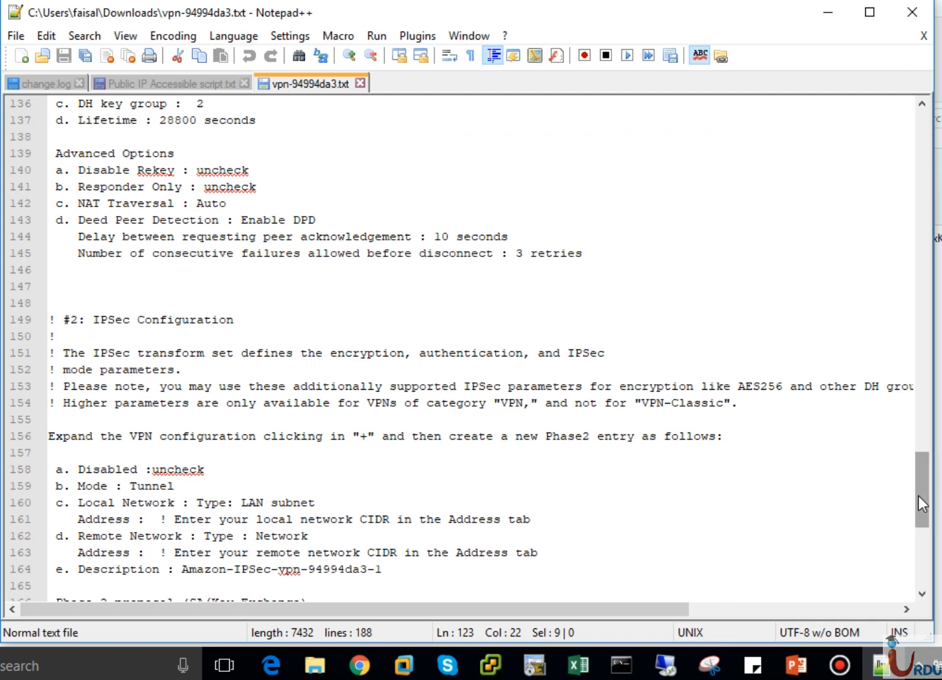
drag(917, 496, 917, 457)
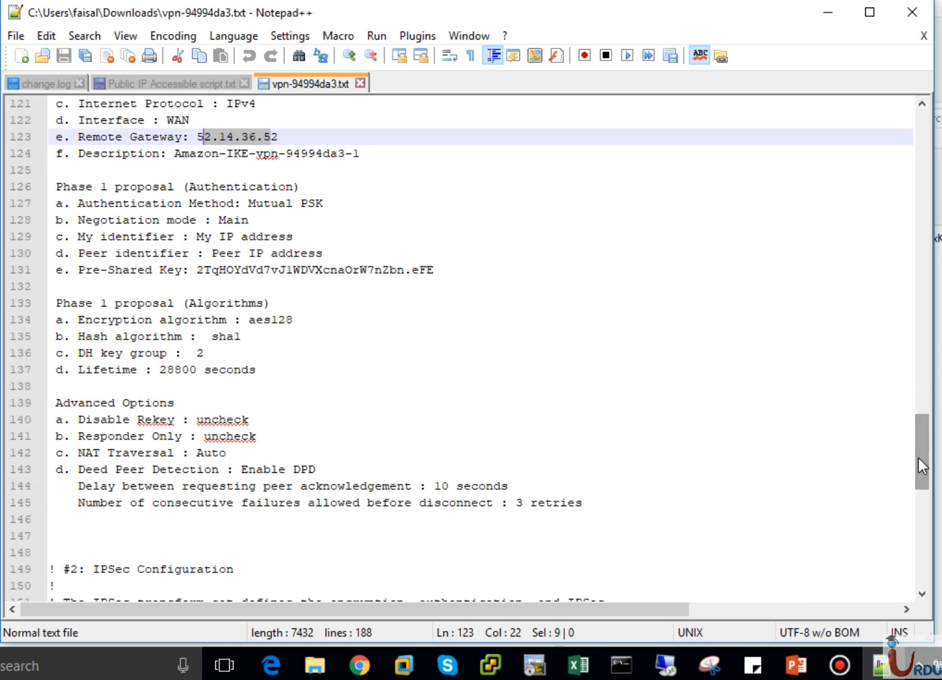
drag(917, 458, 917, 403)
click(340, 452)
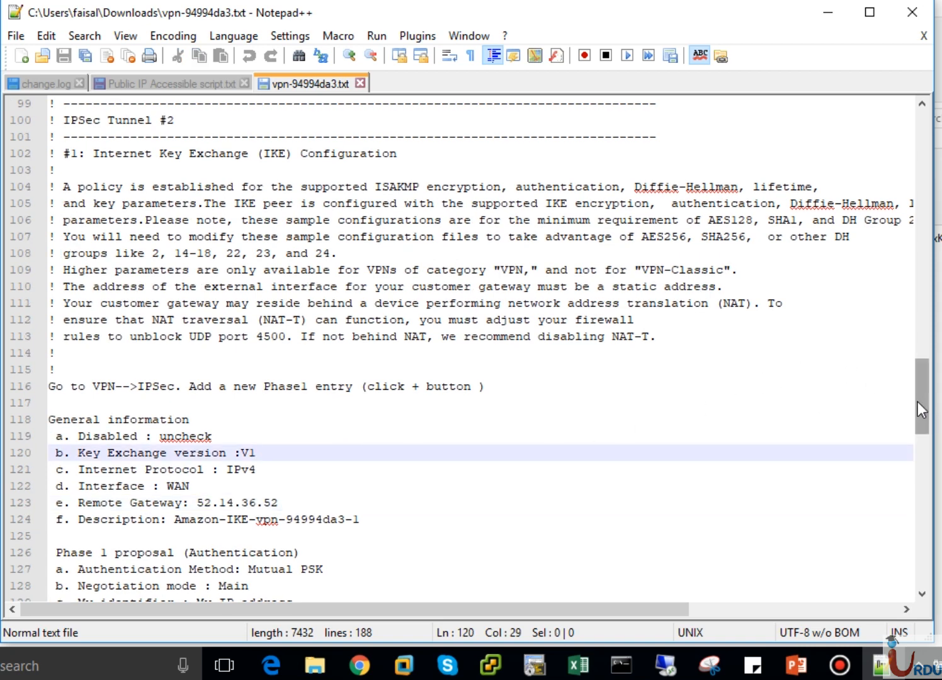
Skim the configuration file from its beginning to the additional notes, minimize Notepad++ and switch back to the AWS console in Chrome
drag(917, 401, 936, 190)
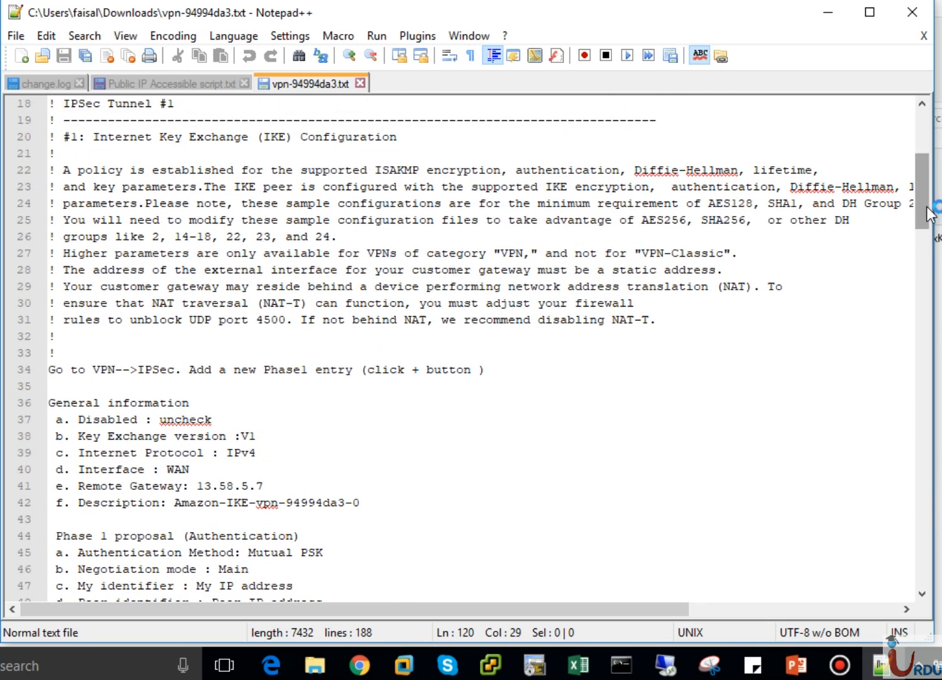
drag(927, 210, 923, 157)
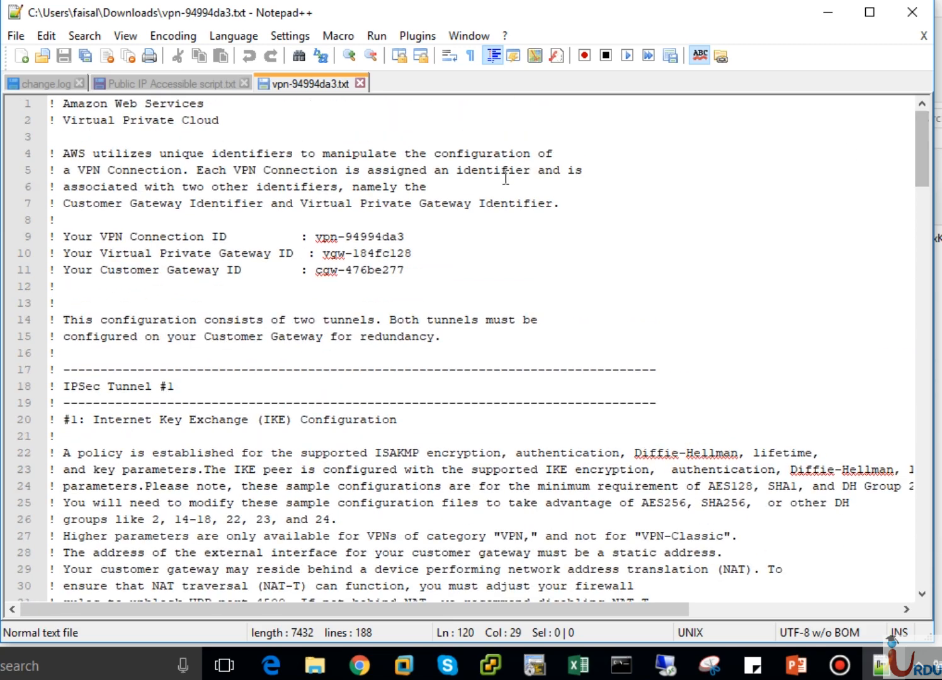
click(923, 219)
drag(925, 220, 917, 564)
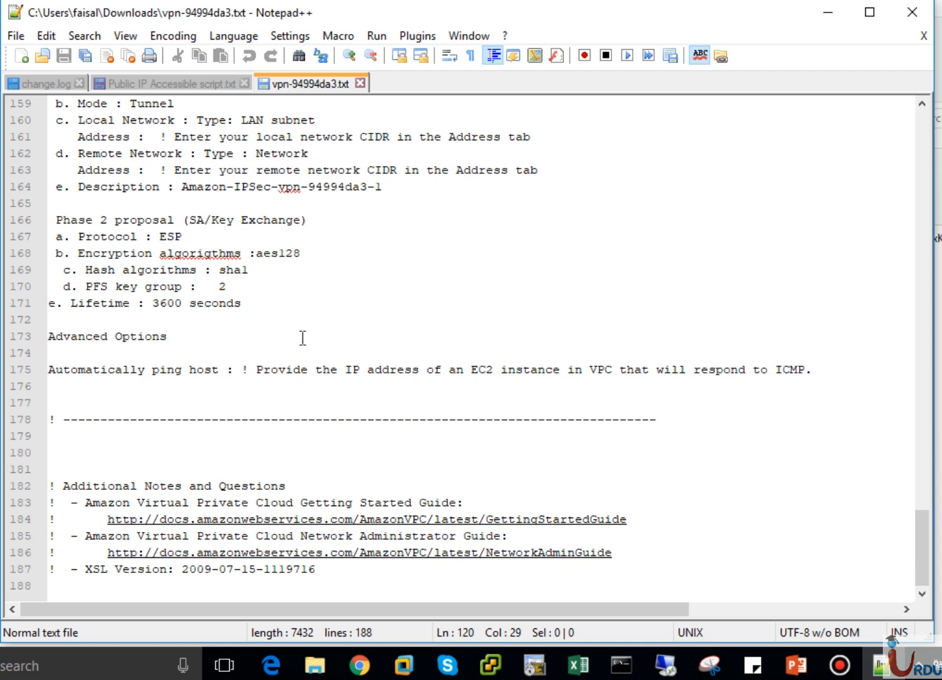
click(832, 12)
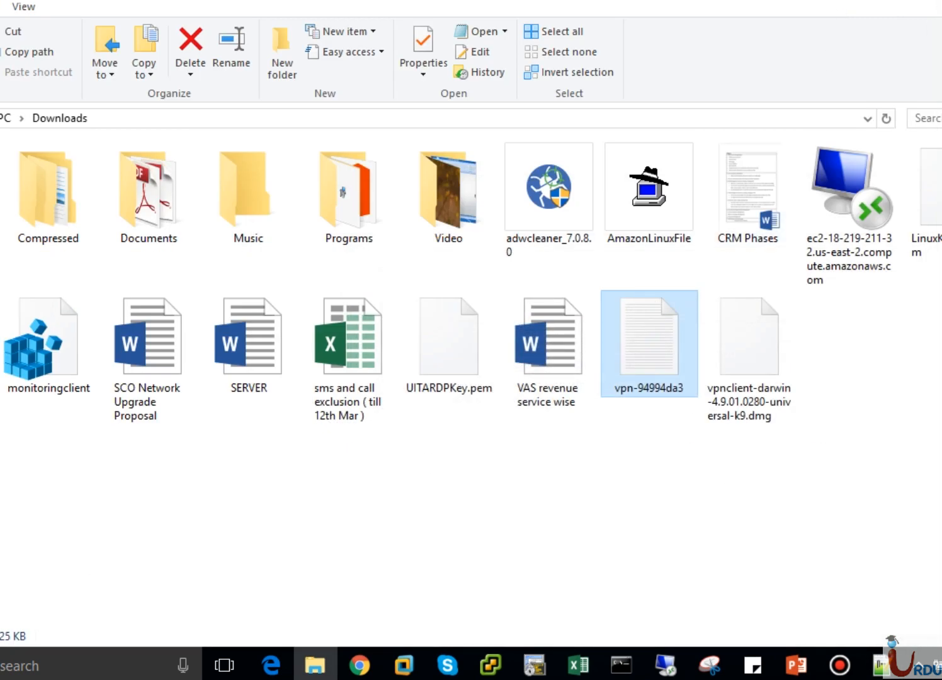
click(360, 664)
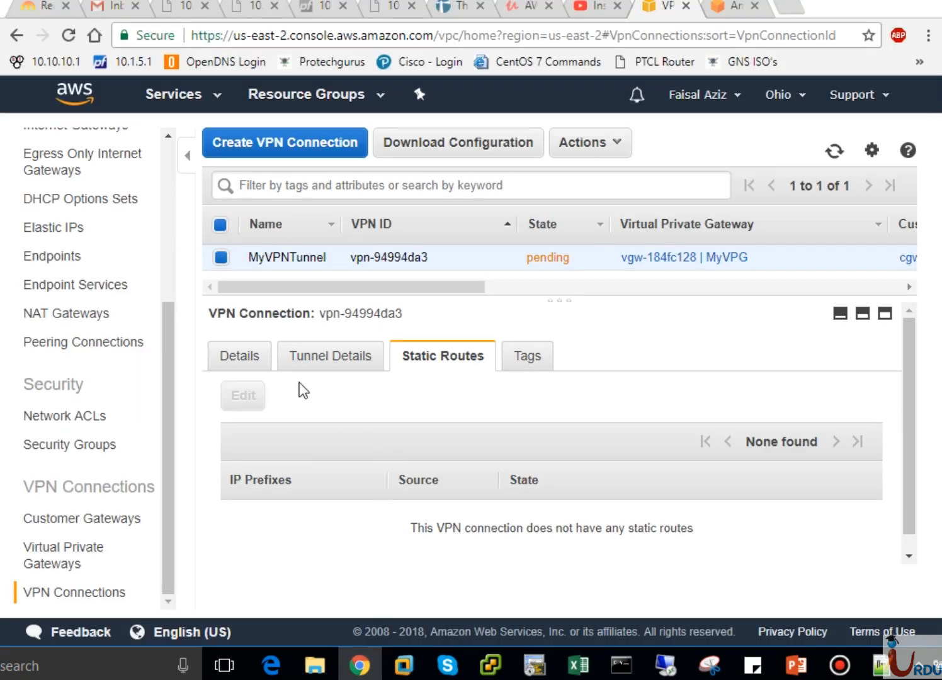
Examine the tunnel details of MyVPNTunnel and the VPN Connection Pricing section of the Amazon VPC pricing page
click(311, 355)
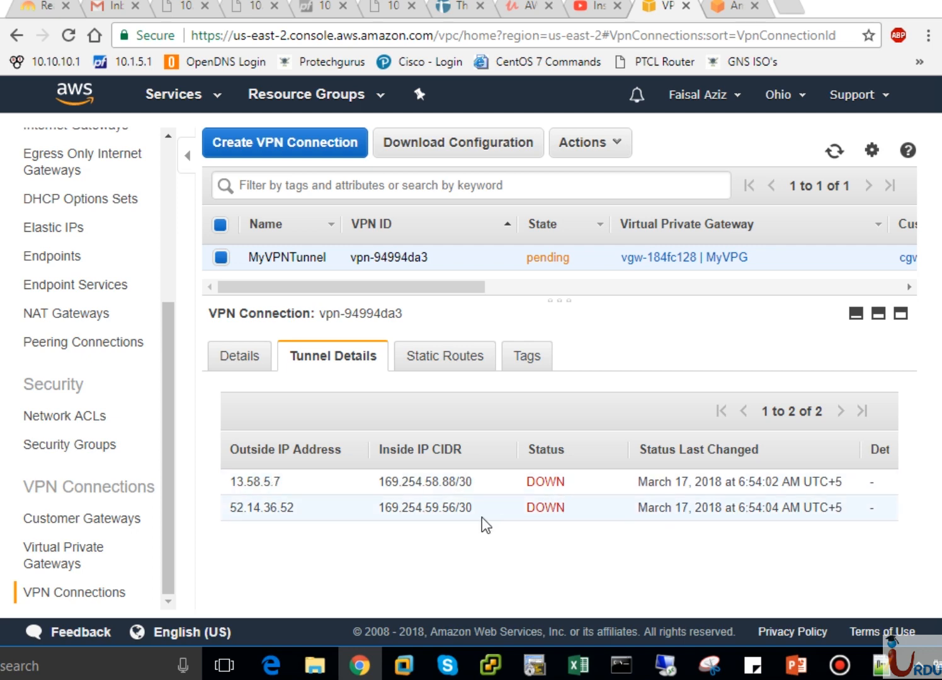
click(722, 10)
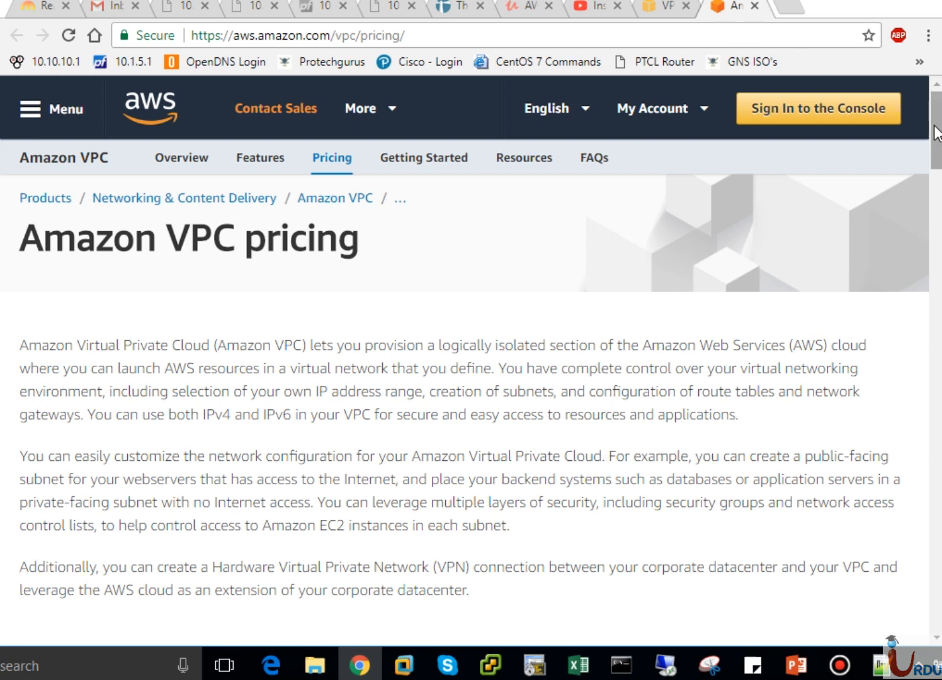
drag(936, 132, 937, 193)
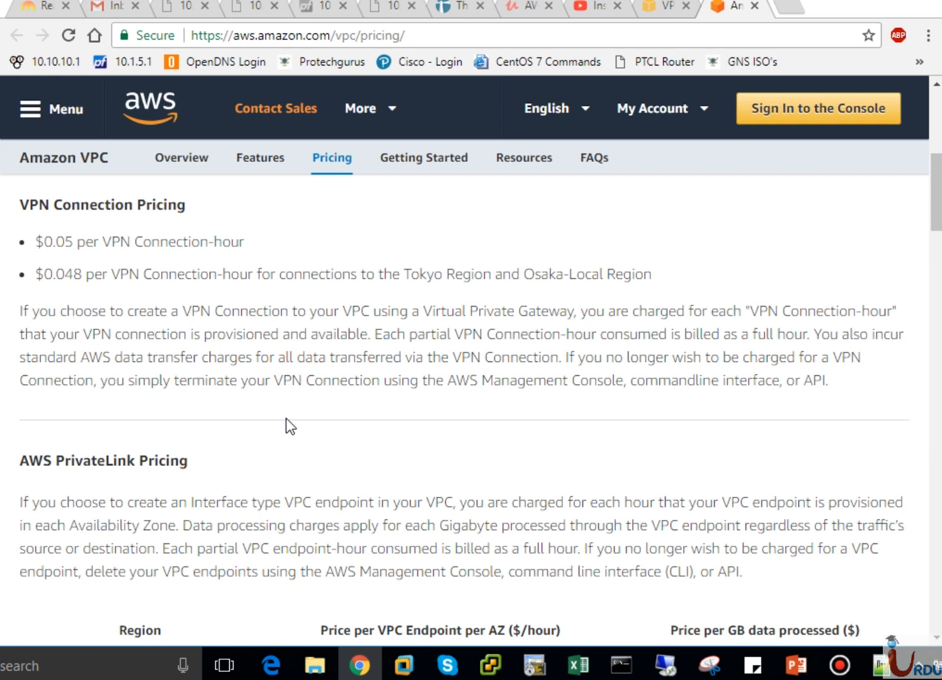
Return to the VPC console's VPN connections and delete the MyVPNTunnel connection
click(669, 12)
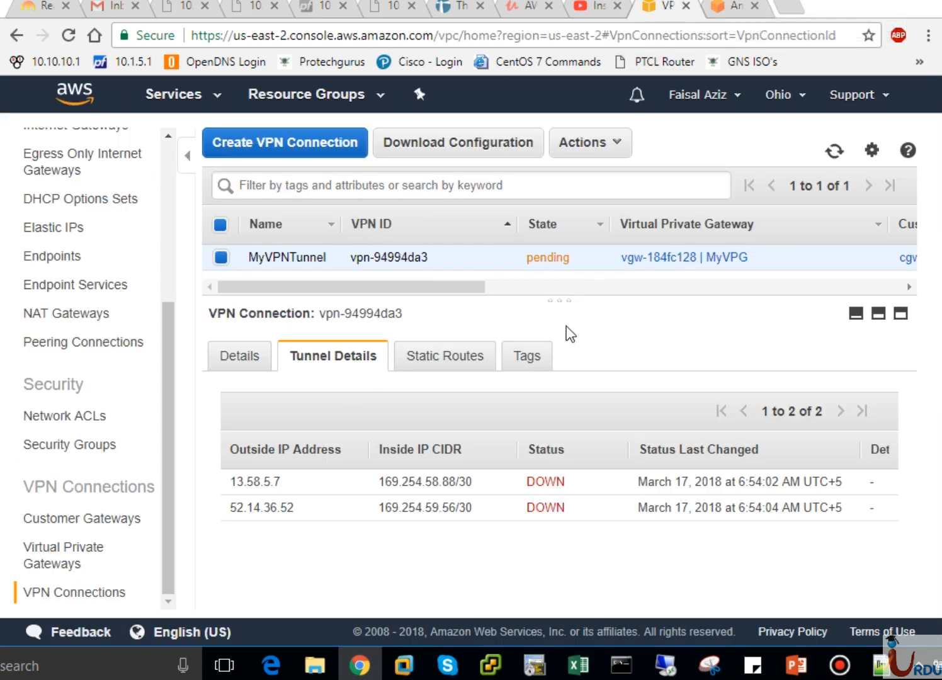
drag(558, 301, 557, 354)
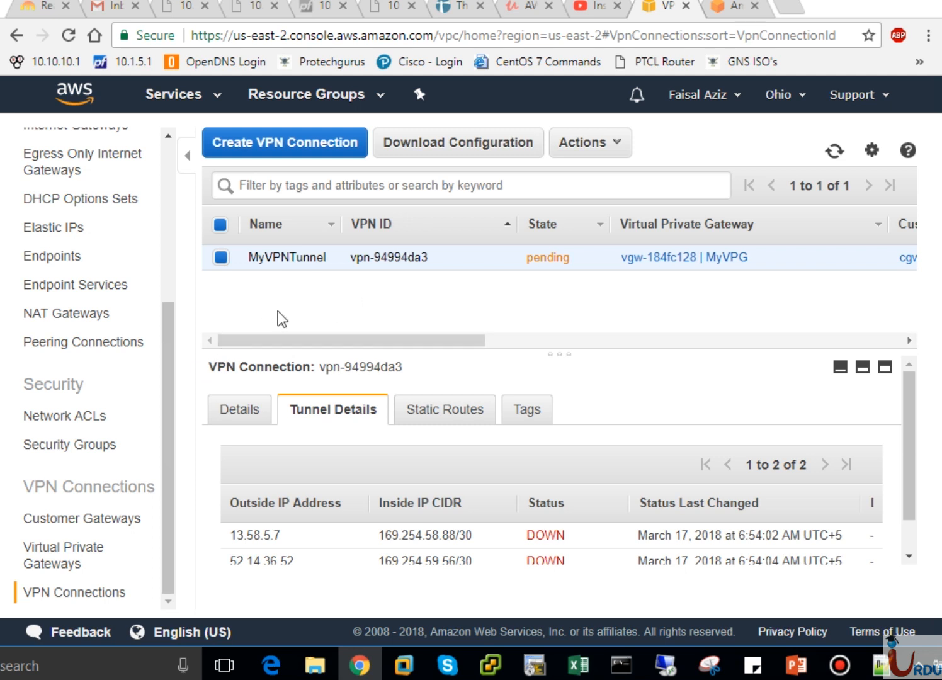
click(598, 148)
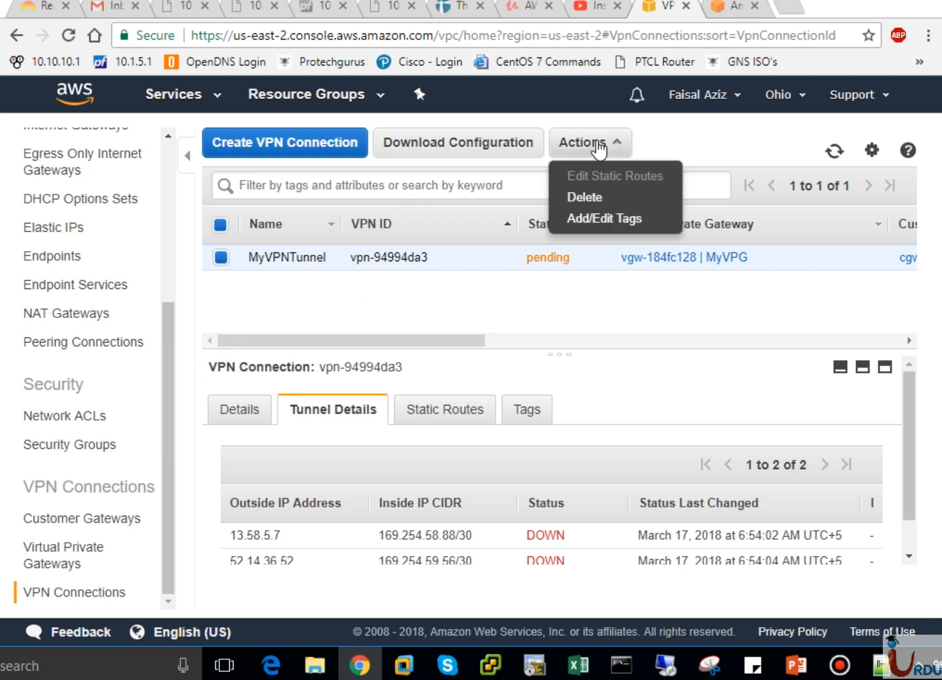
click(589, 198)
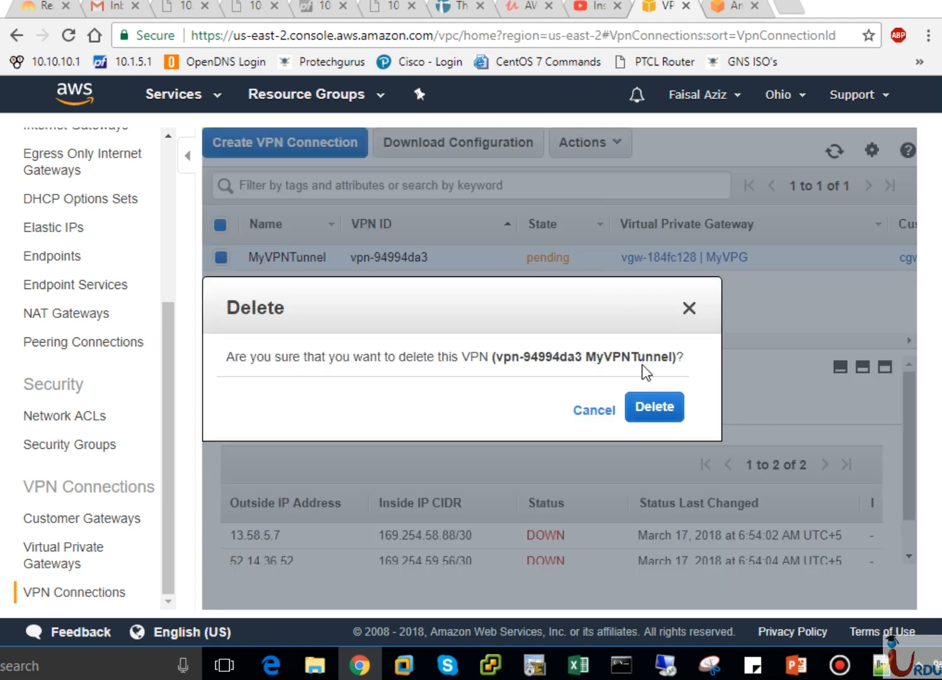
click(657, 415)
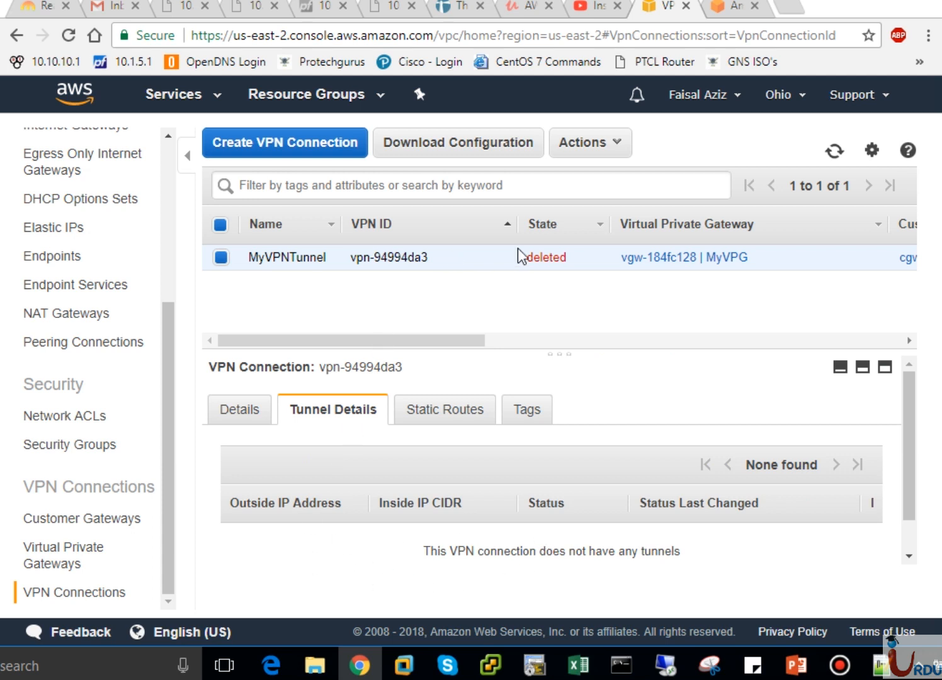
Detach the virtual private gateway MyVPG from its VPC and delete the gateway
click(100, 557)
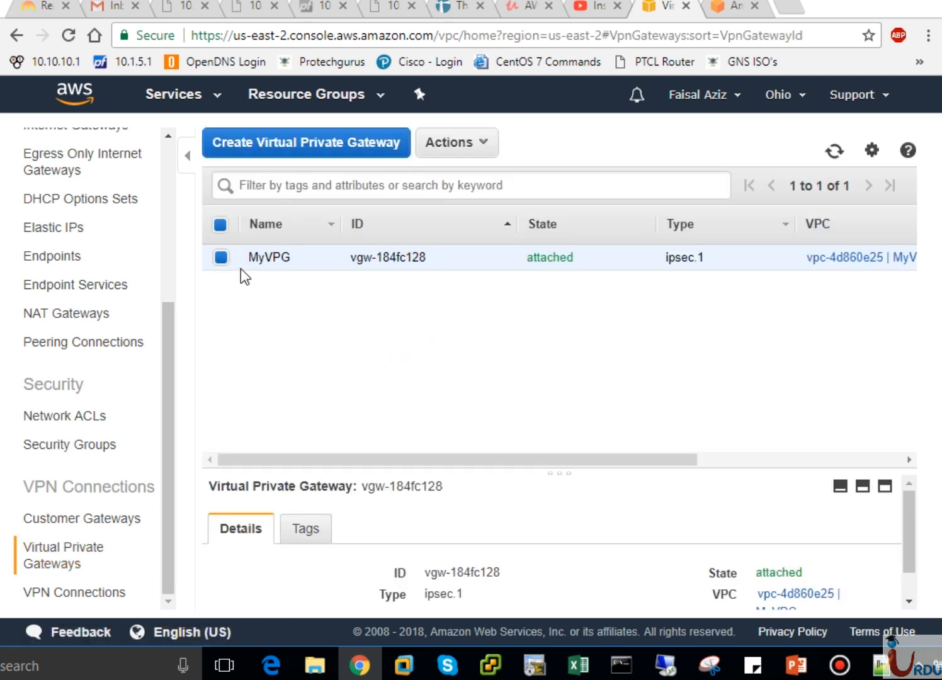
click(482, 142)
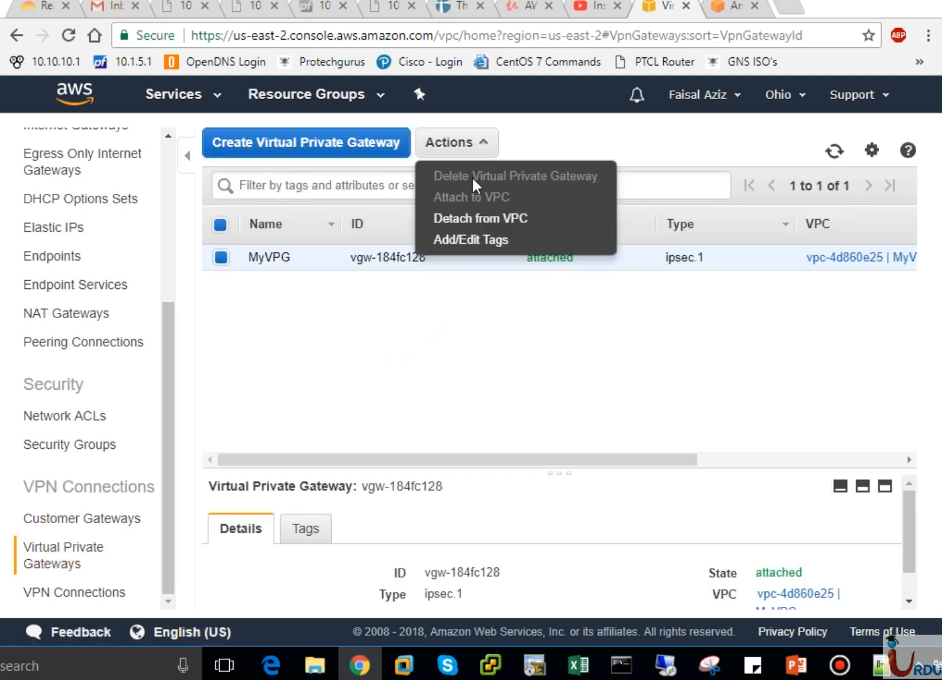
click(475, 220)
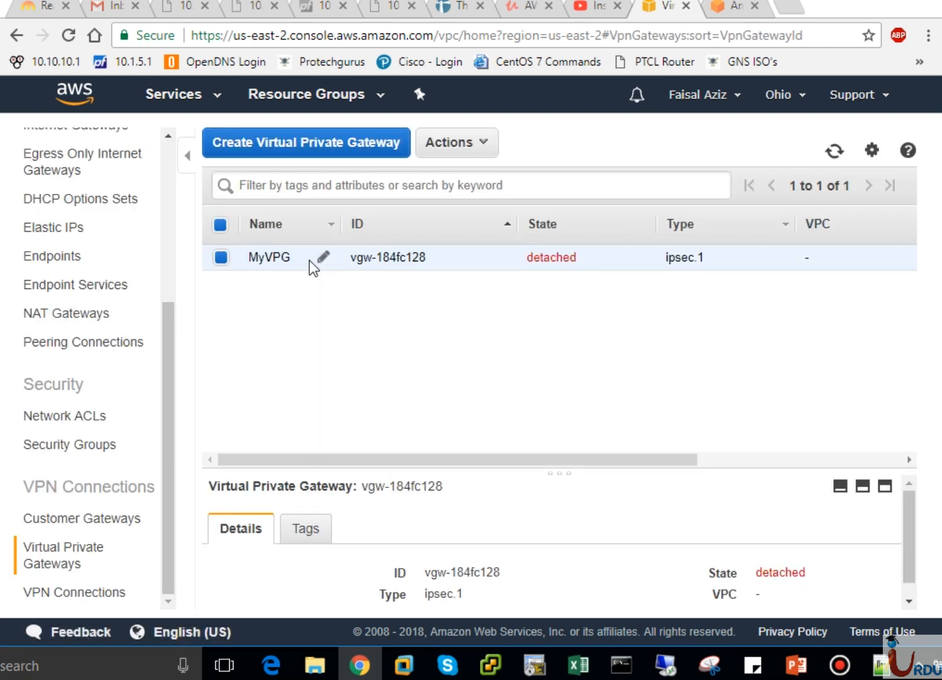
click(465, 150)
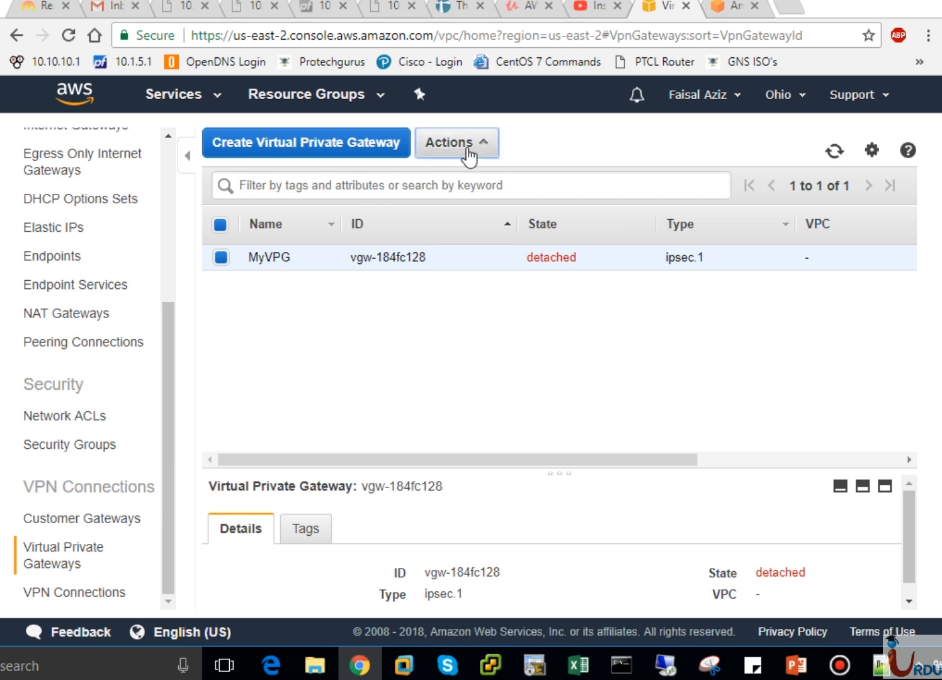
click(450, 177)
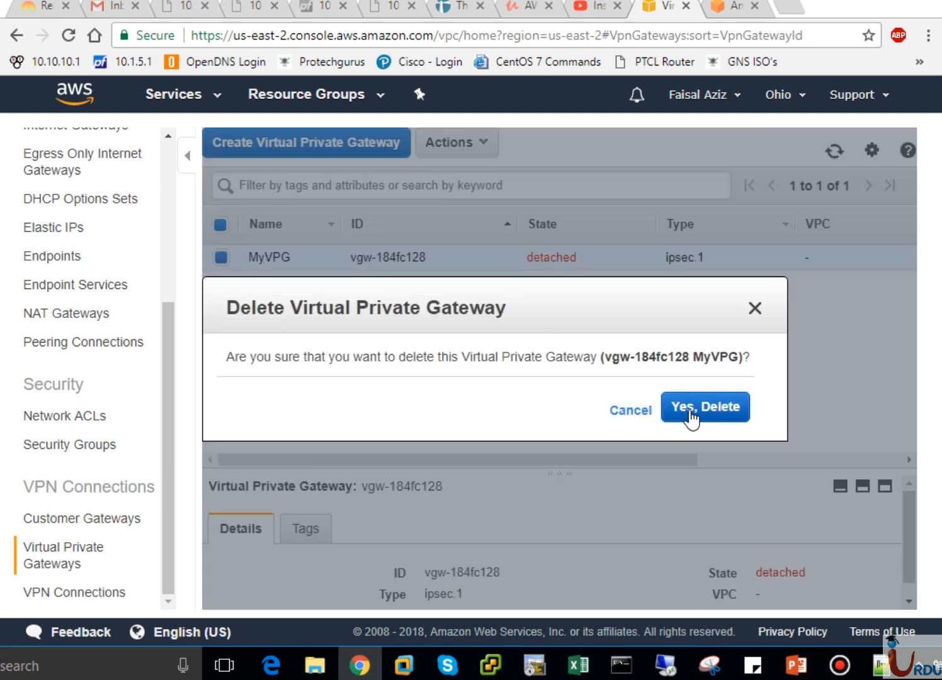
click(688, 417)
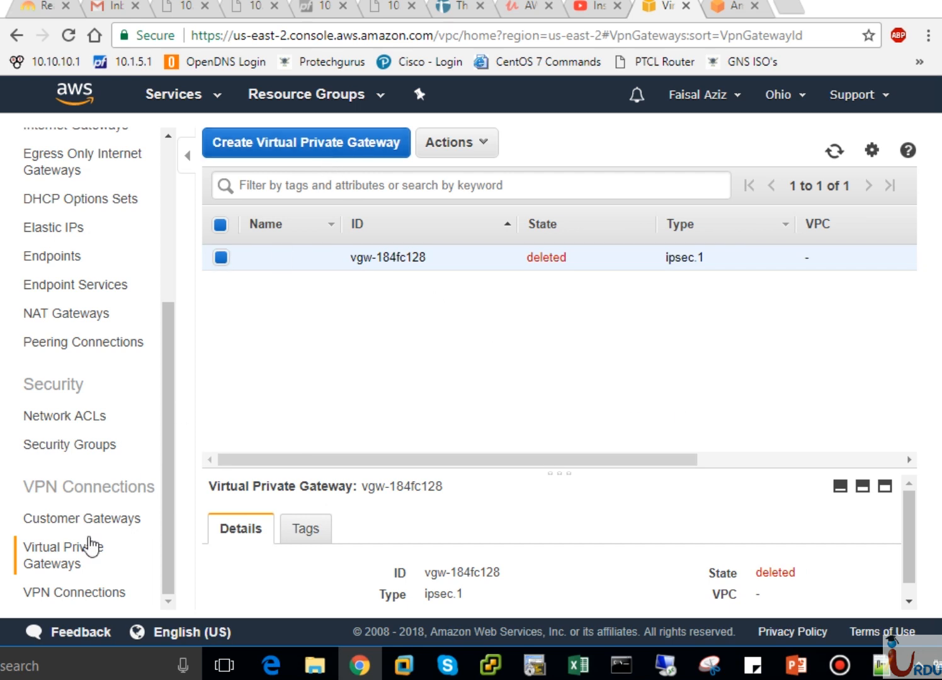
Delete the customer gateway MyCG and go back to the list of VPN connections
click(85, 523)
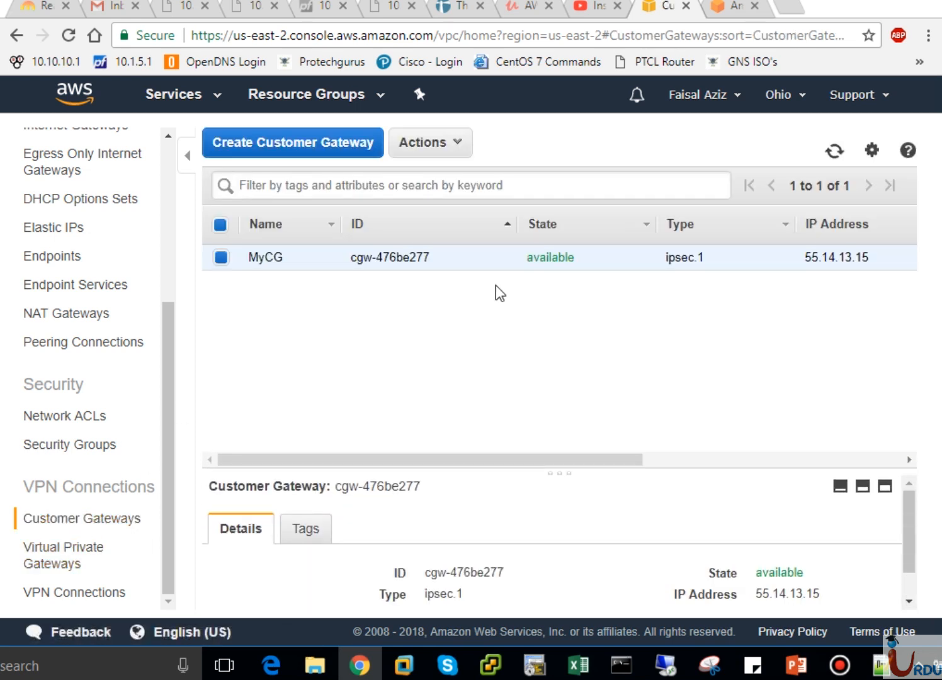
click(442, 154)
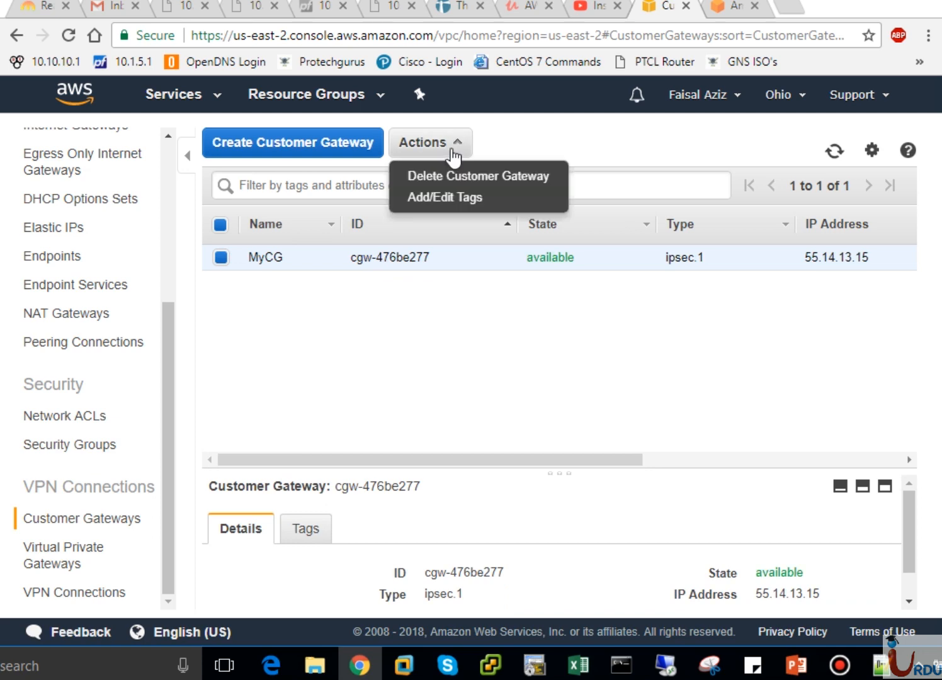
click(452, 177)
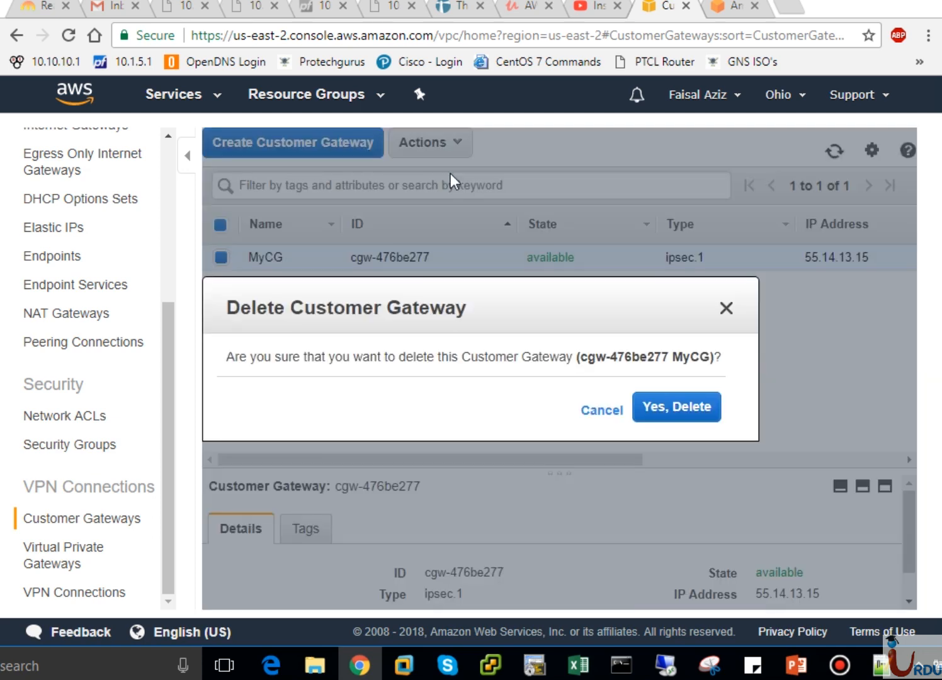
click(691, 408)
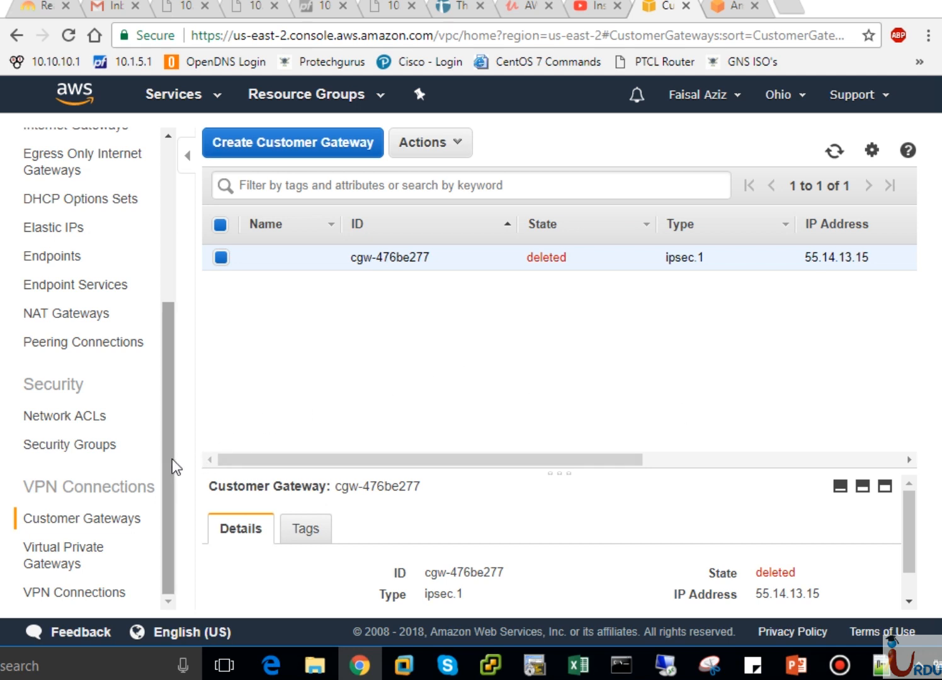
click(123, 595)
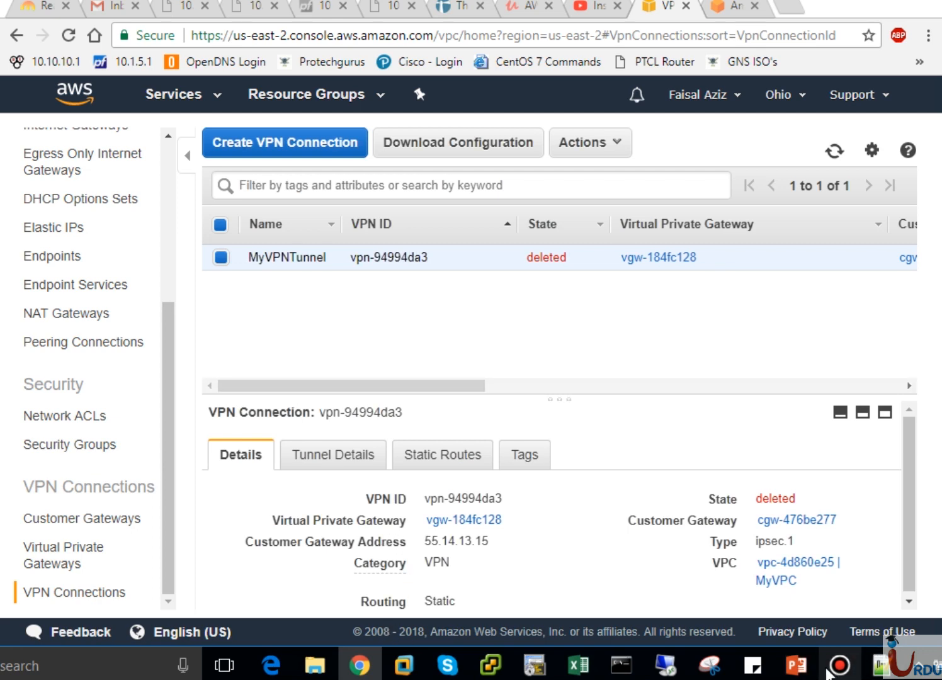
Switch to the PowerPoint presentation and go past the Components of VPN slide to the closing Thanks slide
click(795, 664)
key(Down)
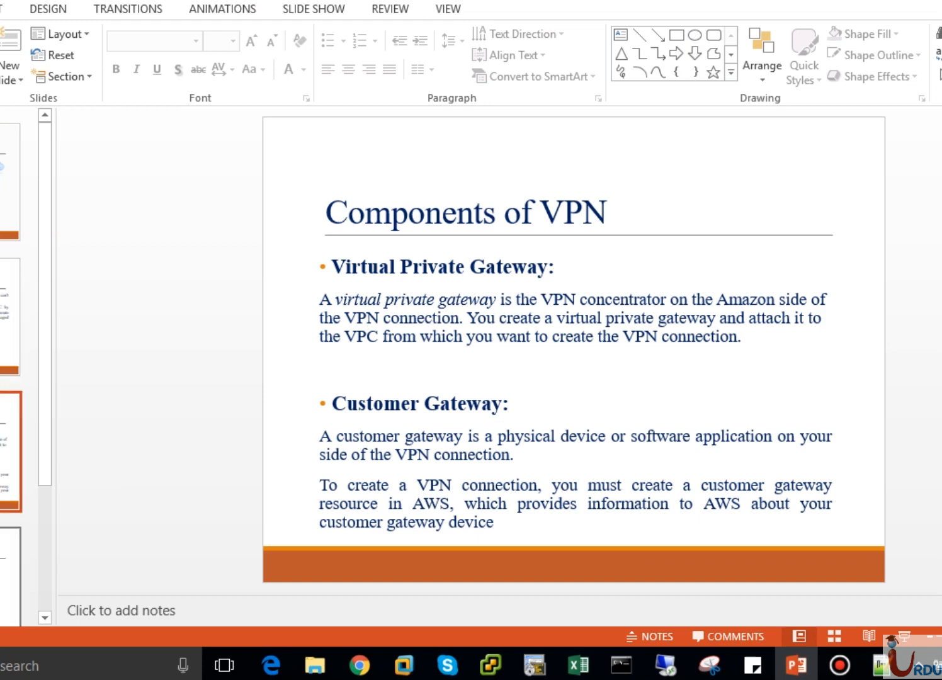
key(Down)
key(Up)
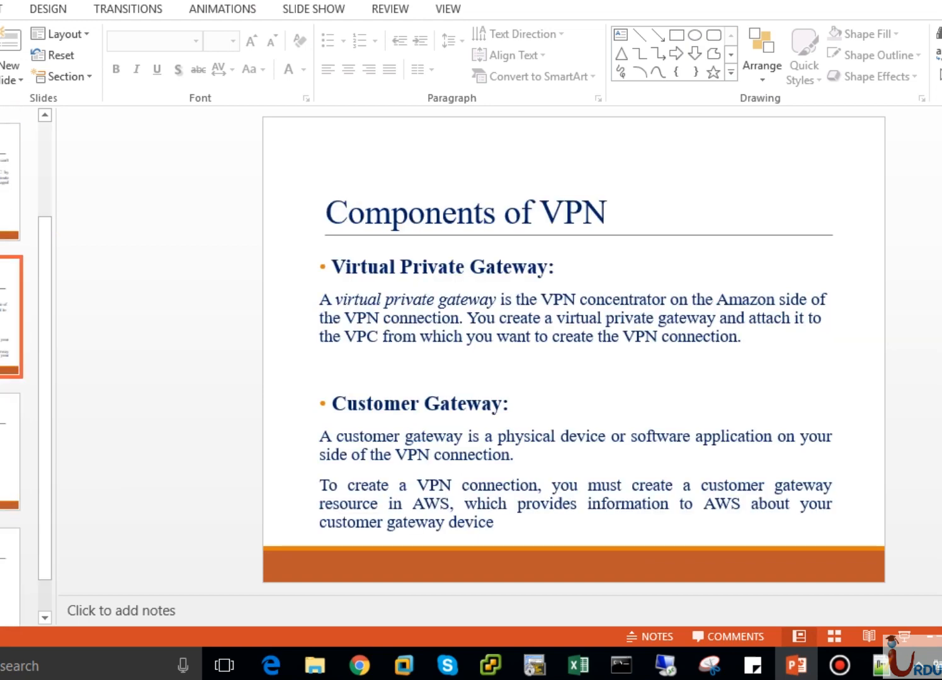
key(Down)
key(Down)
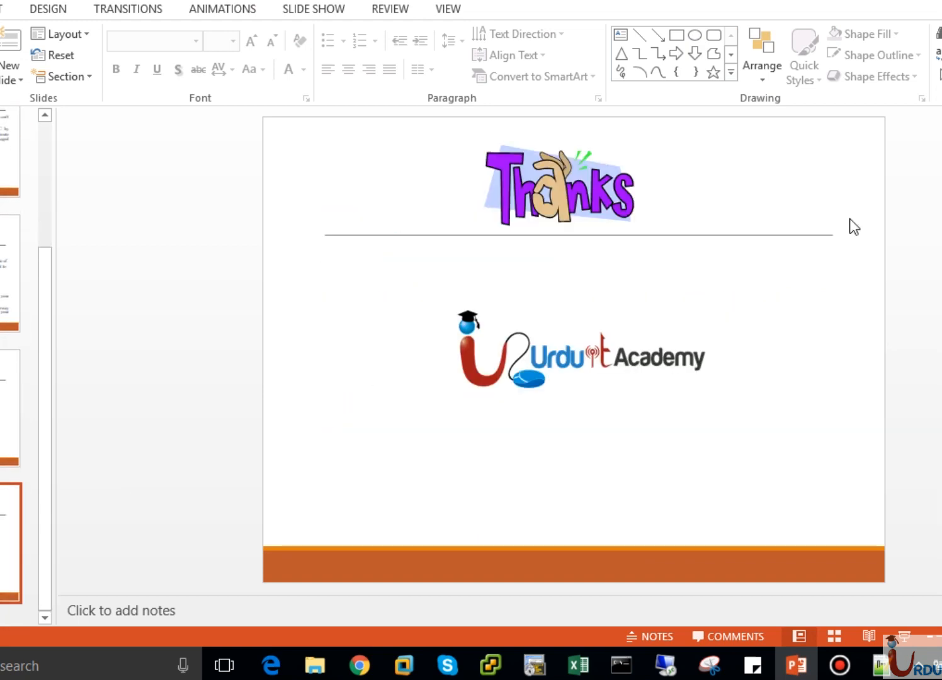